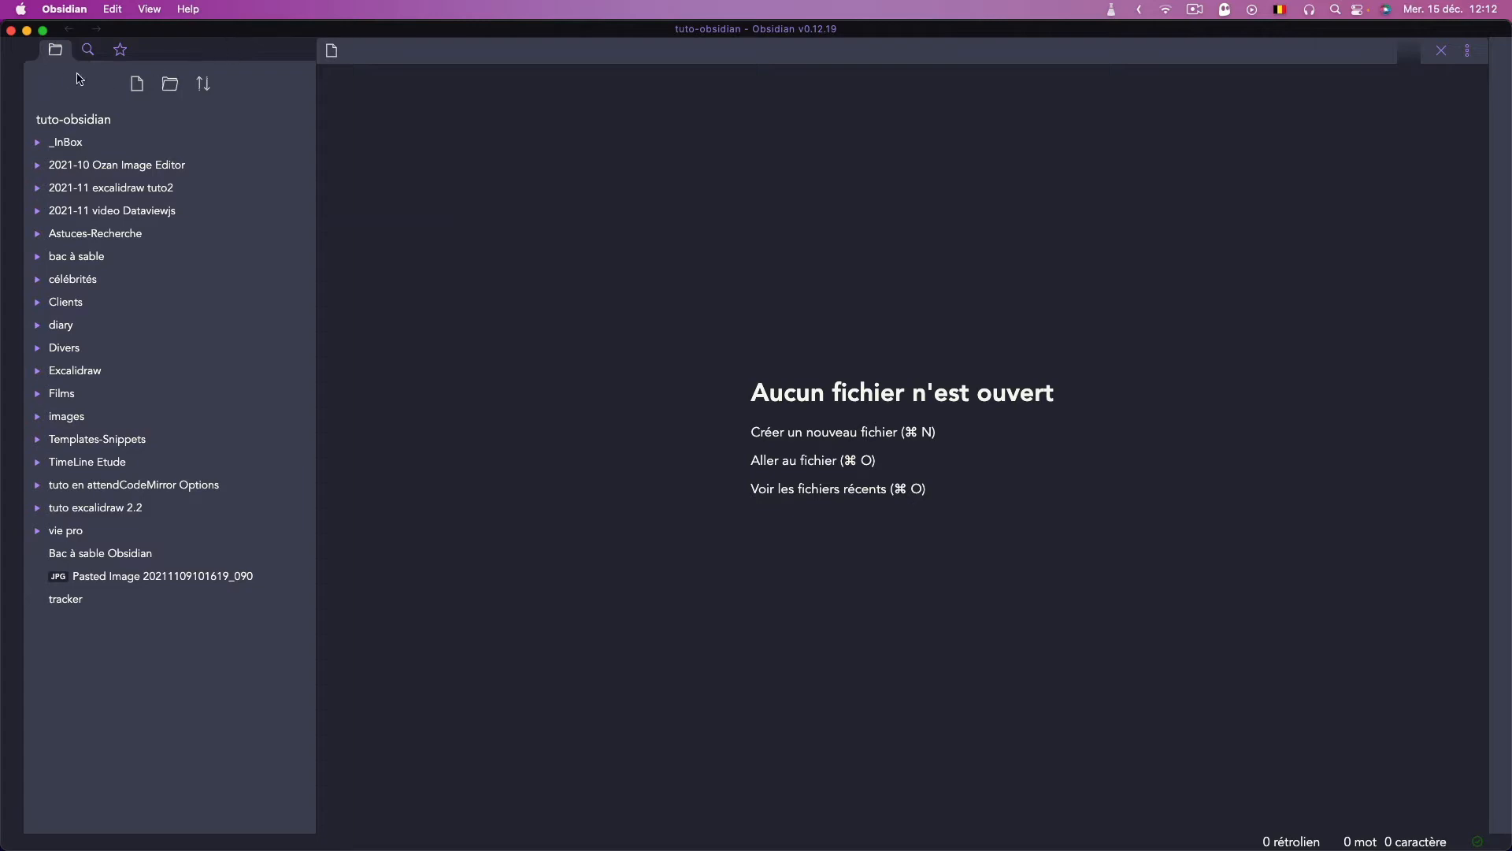
Open the graph view of the tuto-obsidian vault, and close and reopen its graph settings
mouse_move(17, 71)
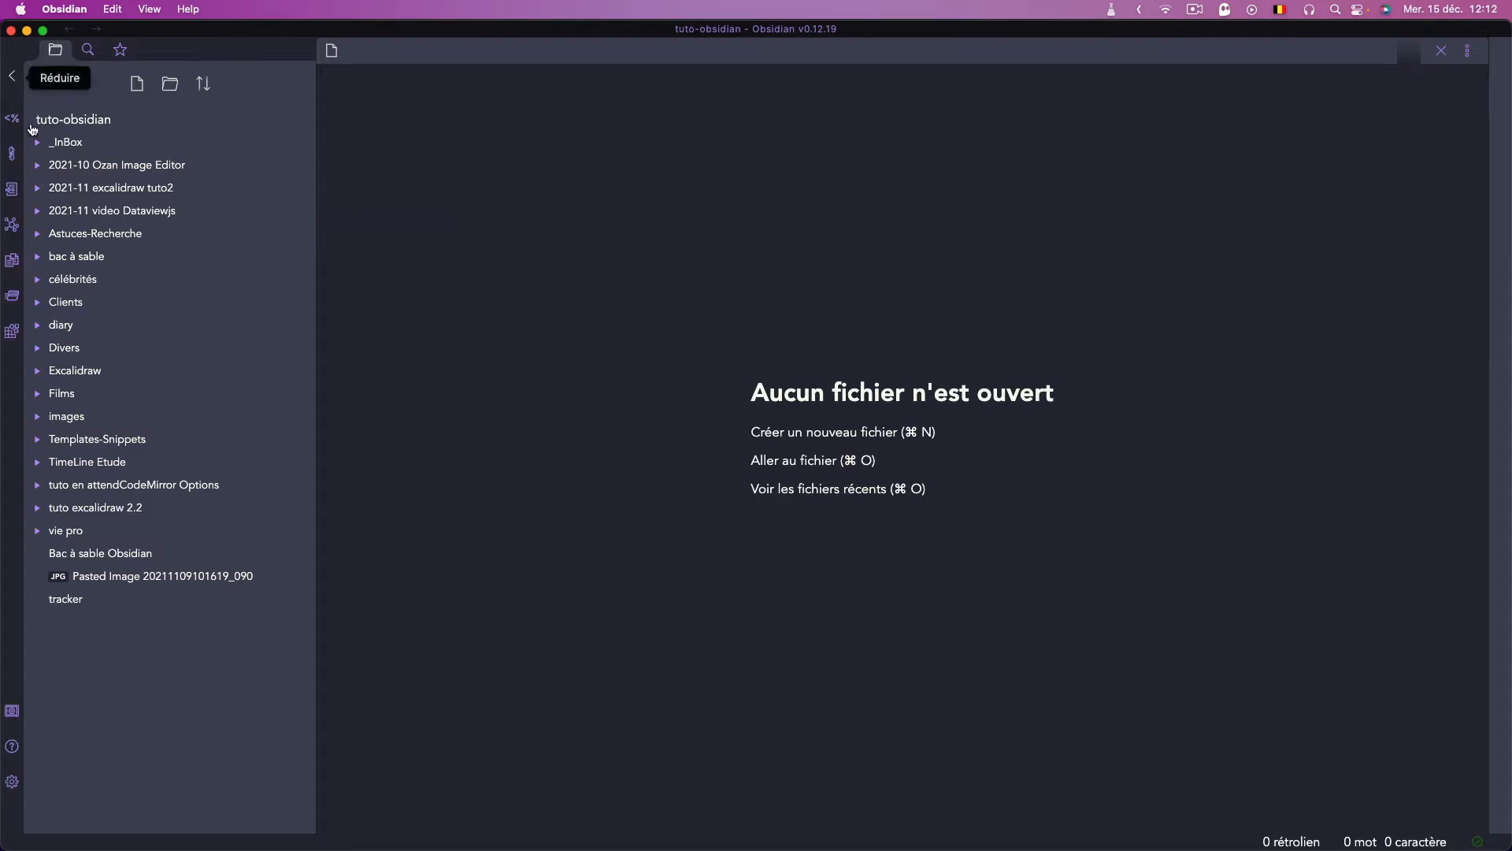
click(11, 227)
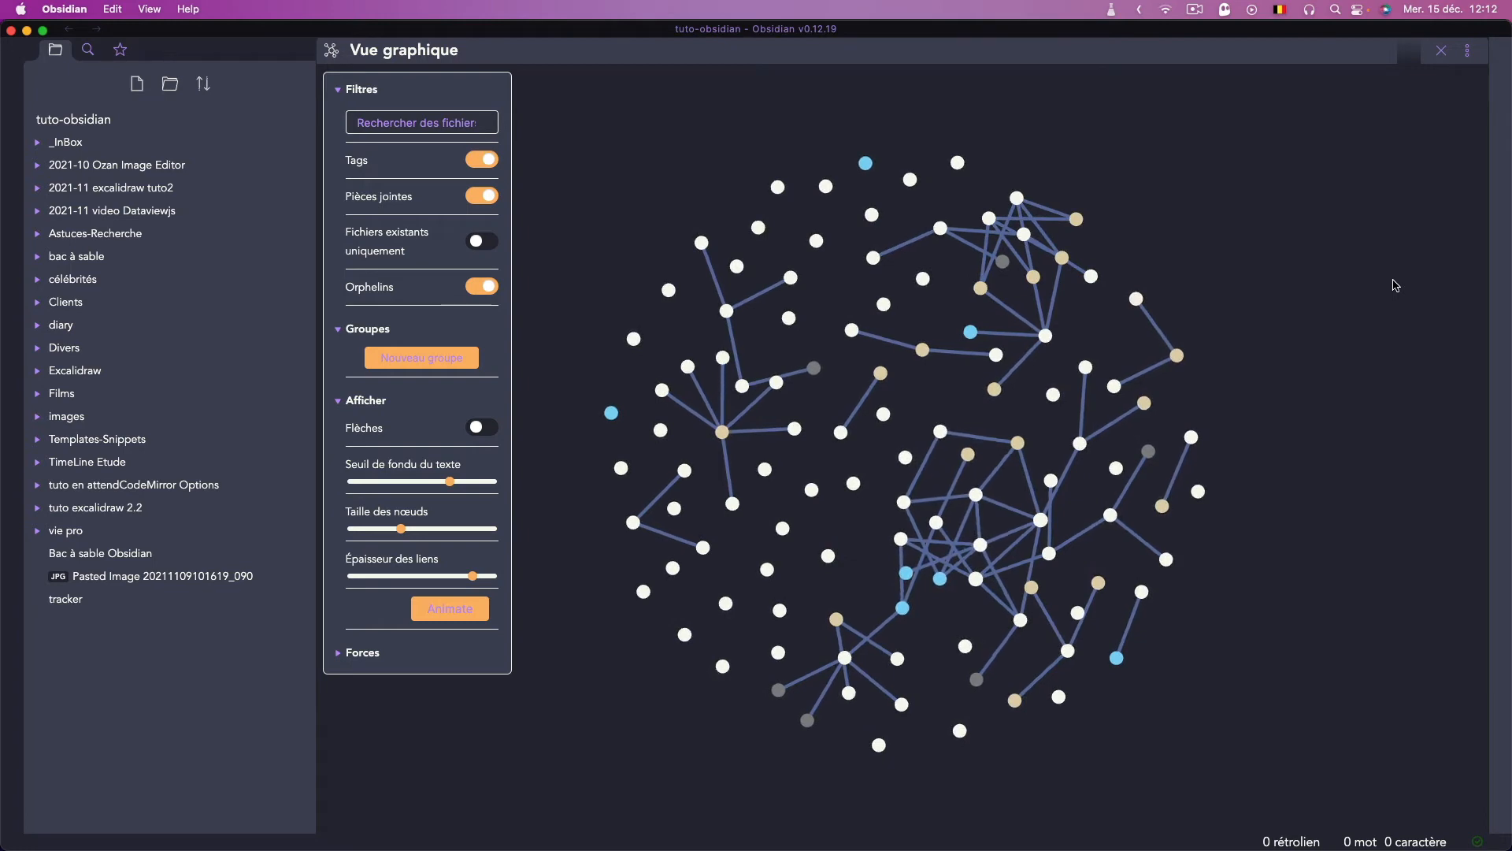
click(501, 82)
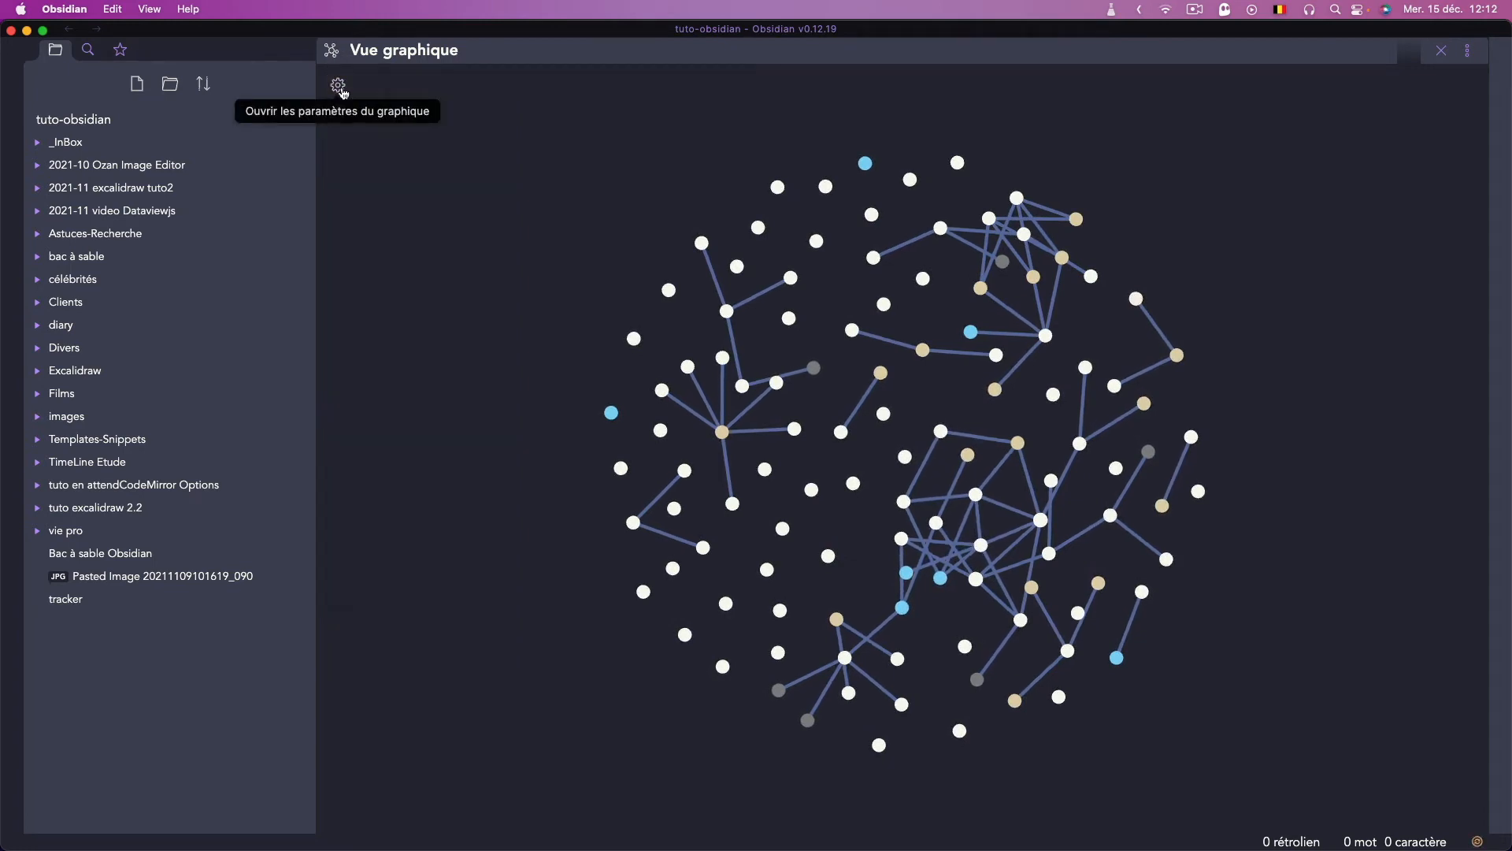
click(339, 85)
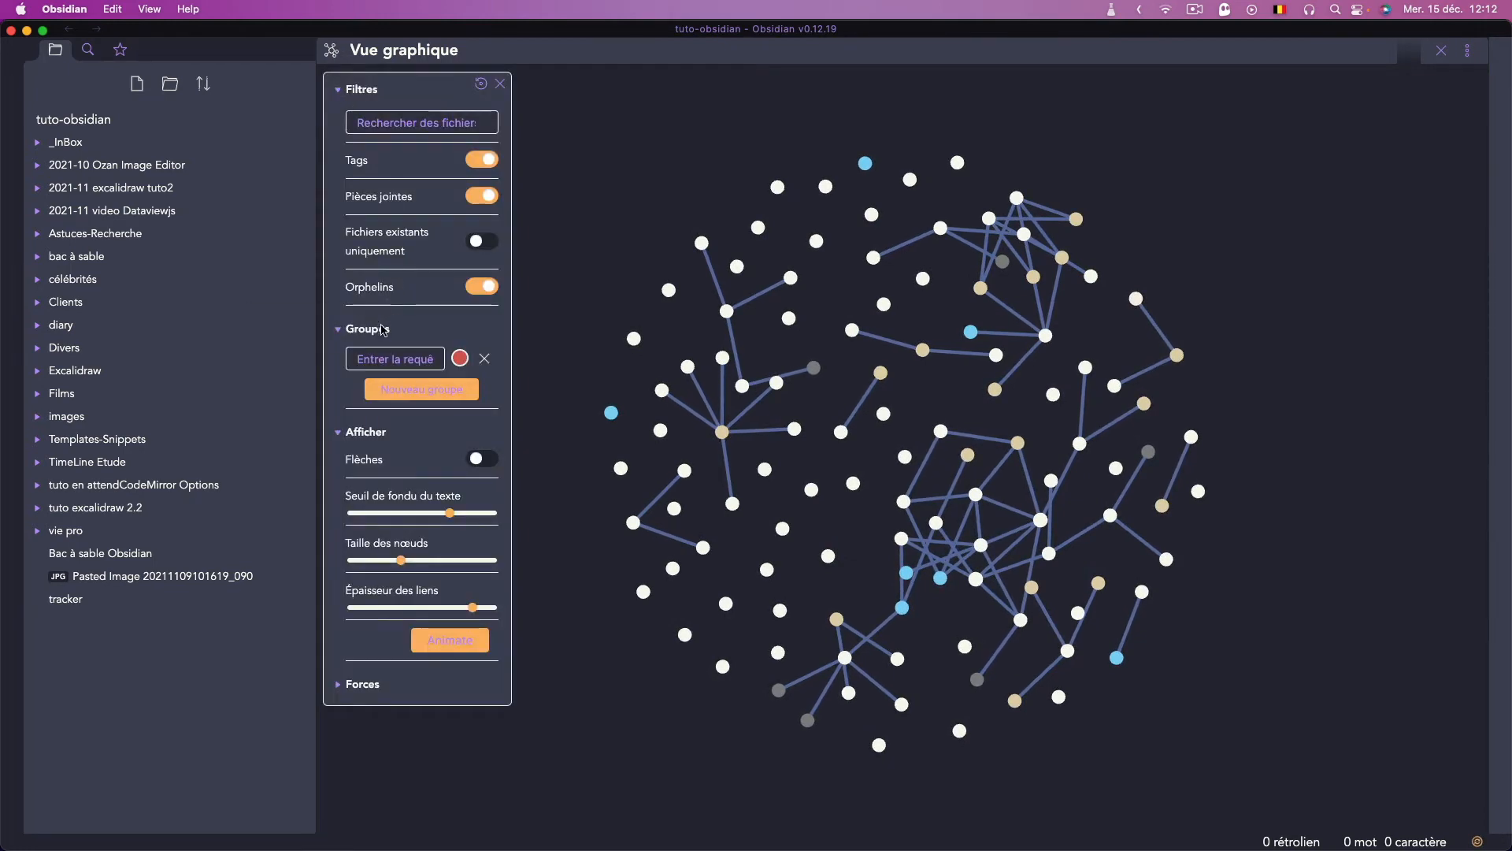
Define a red color group in the graph with the query path:Excalidraw
click(398, 356)
click(399, 356)
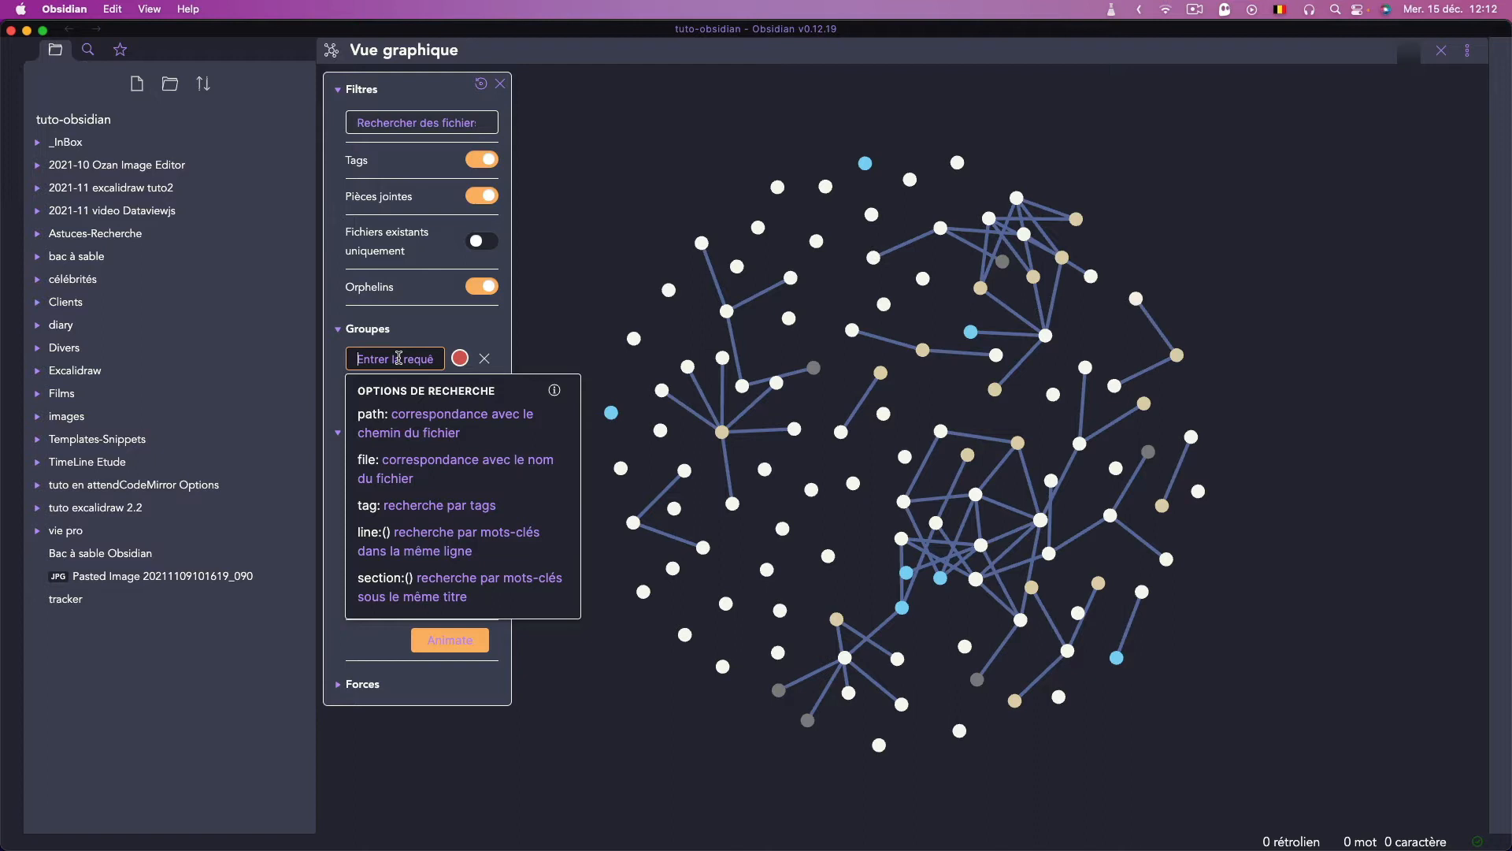
text(path:)
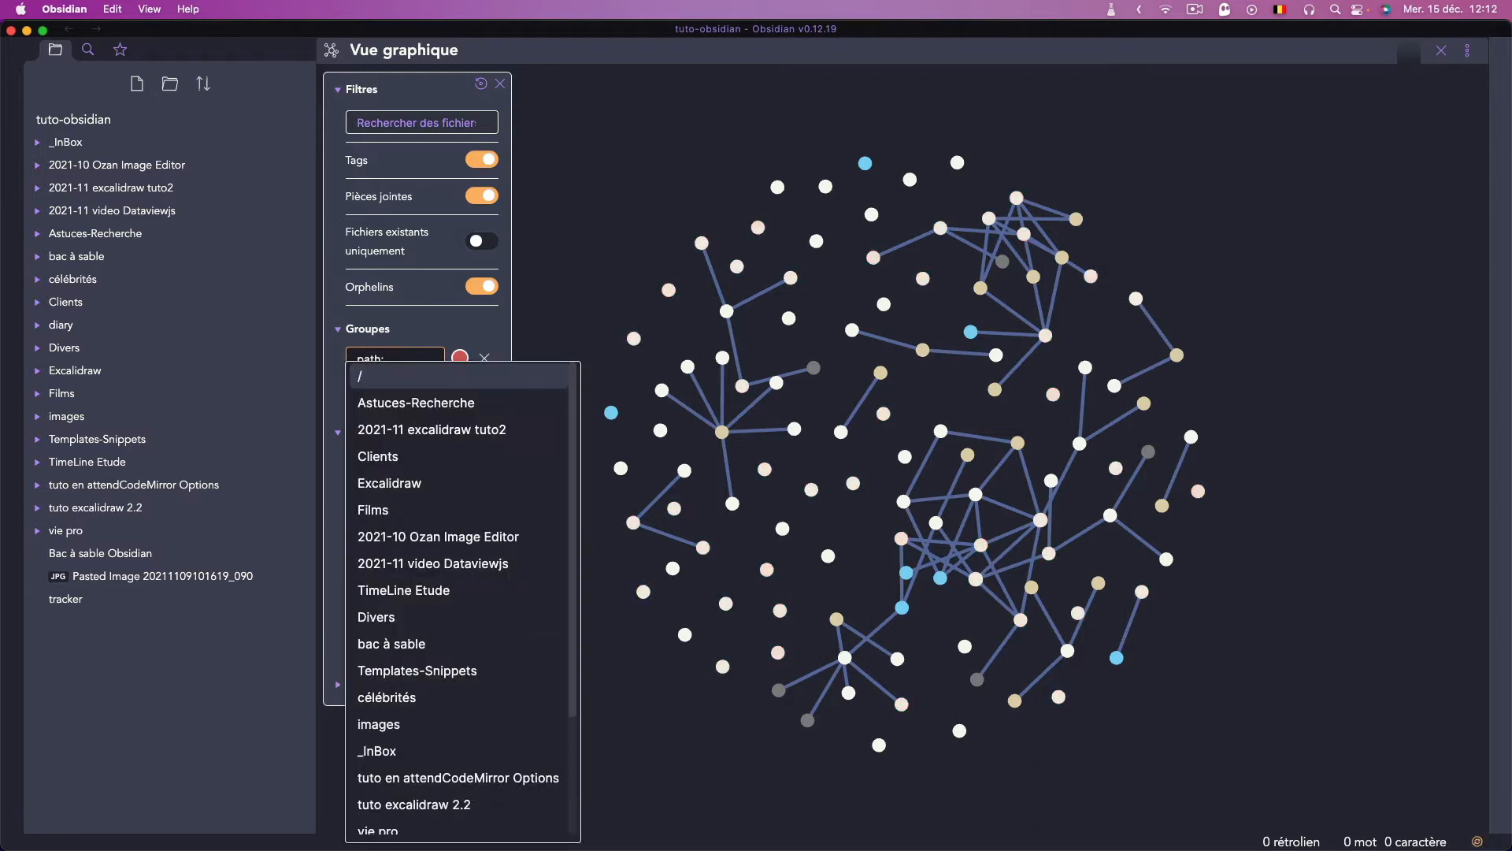
text(Excali)
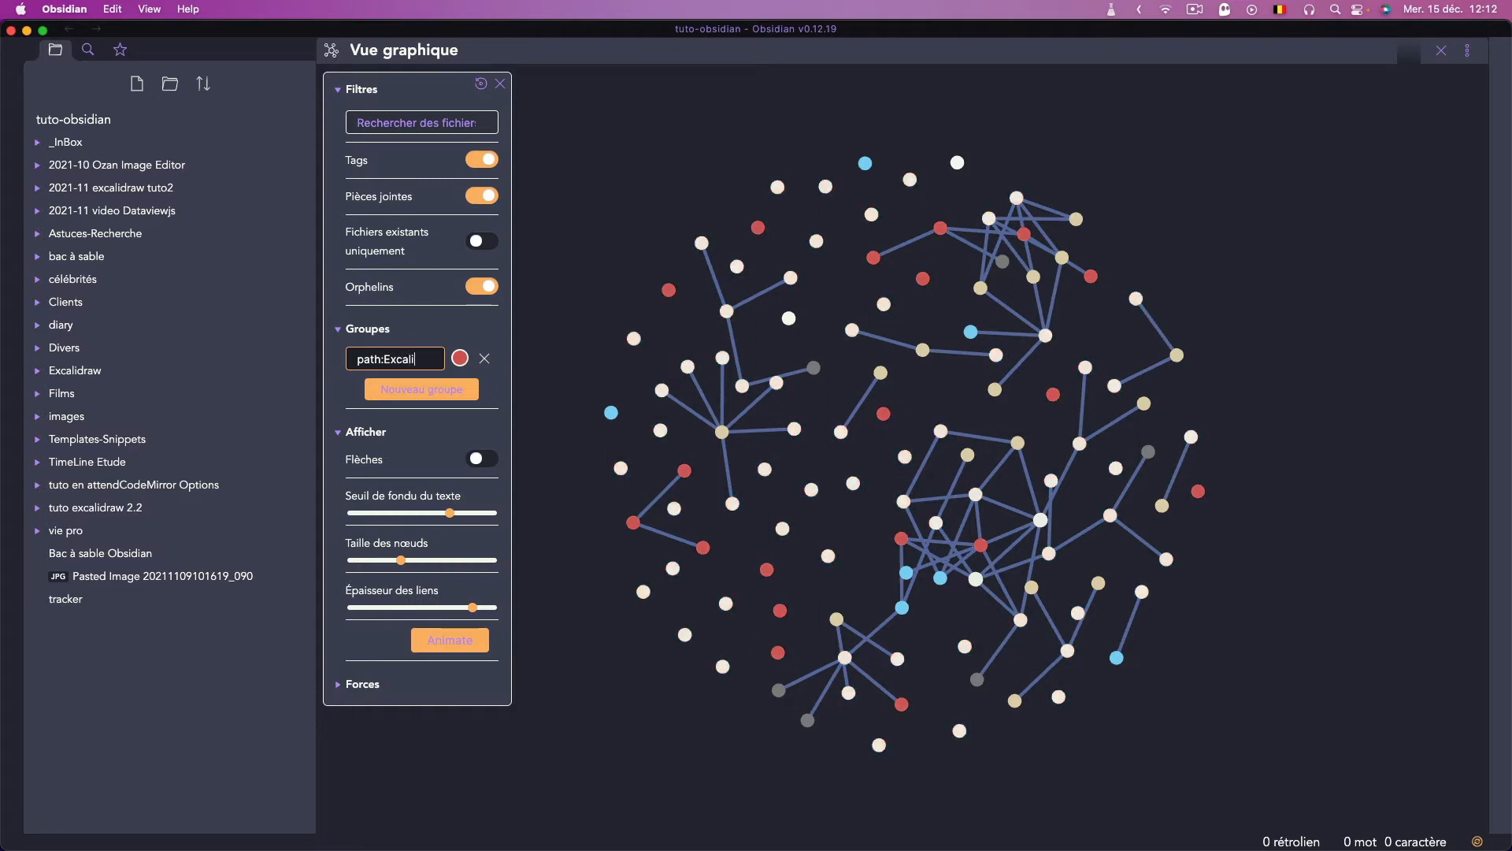
text(draw)
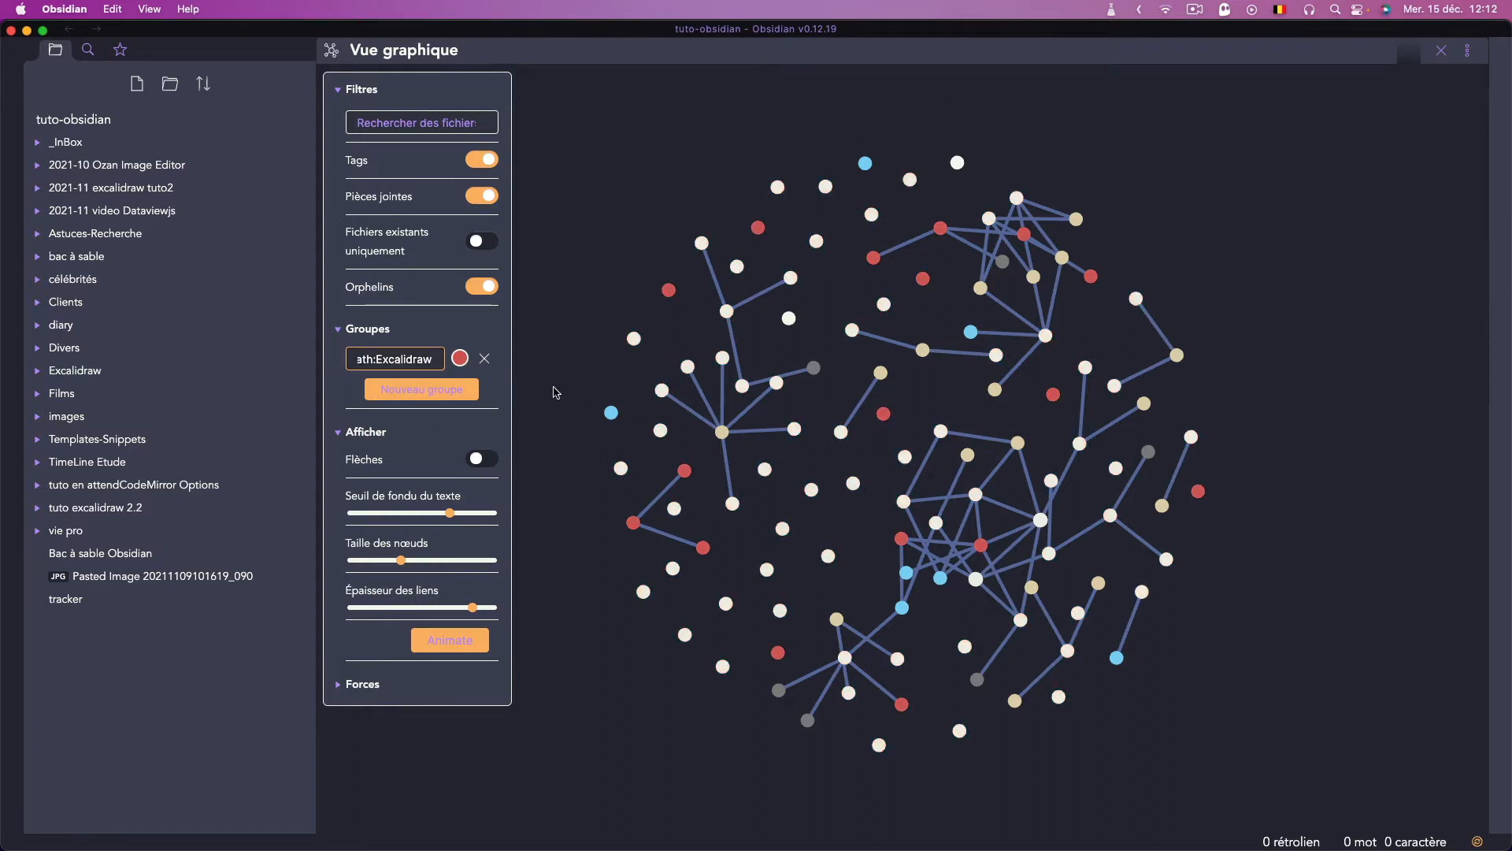
Add a second graph color group with the query path:Dataview
click(417, 390)
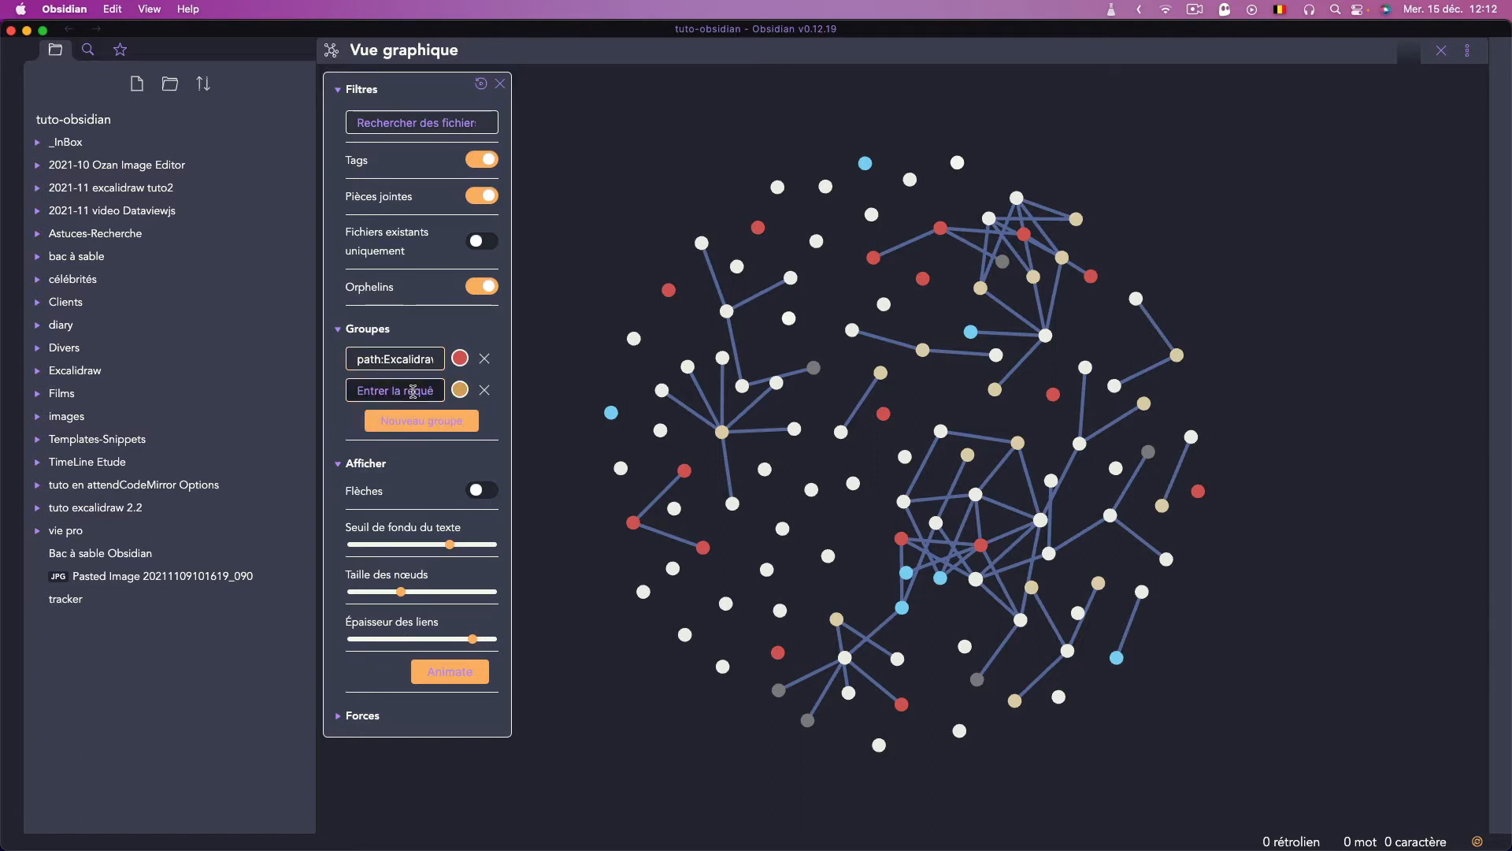
click(394, 391)
text(pa)
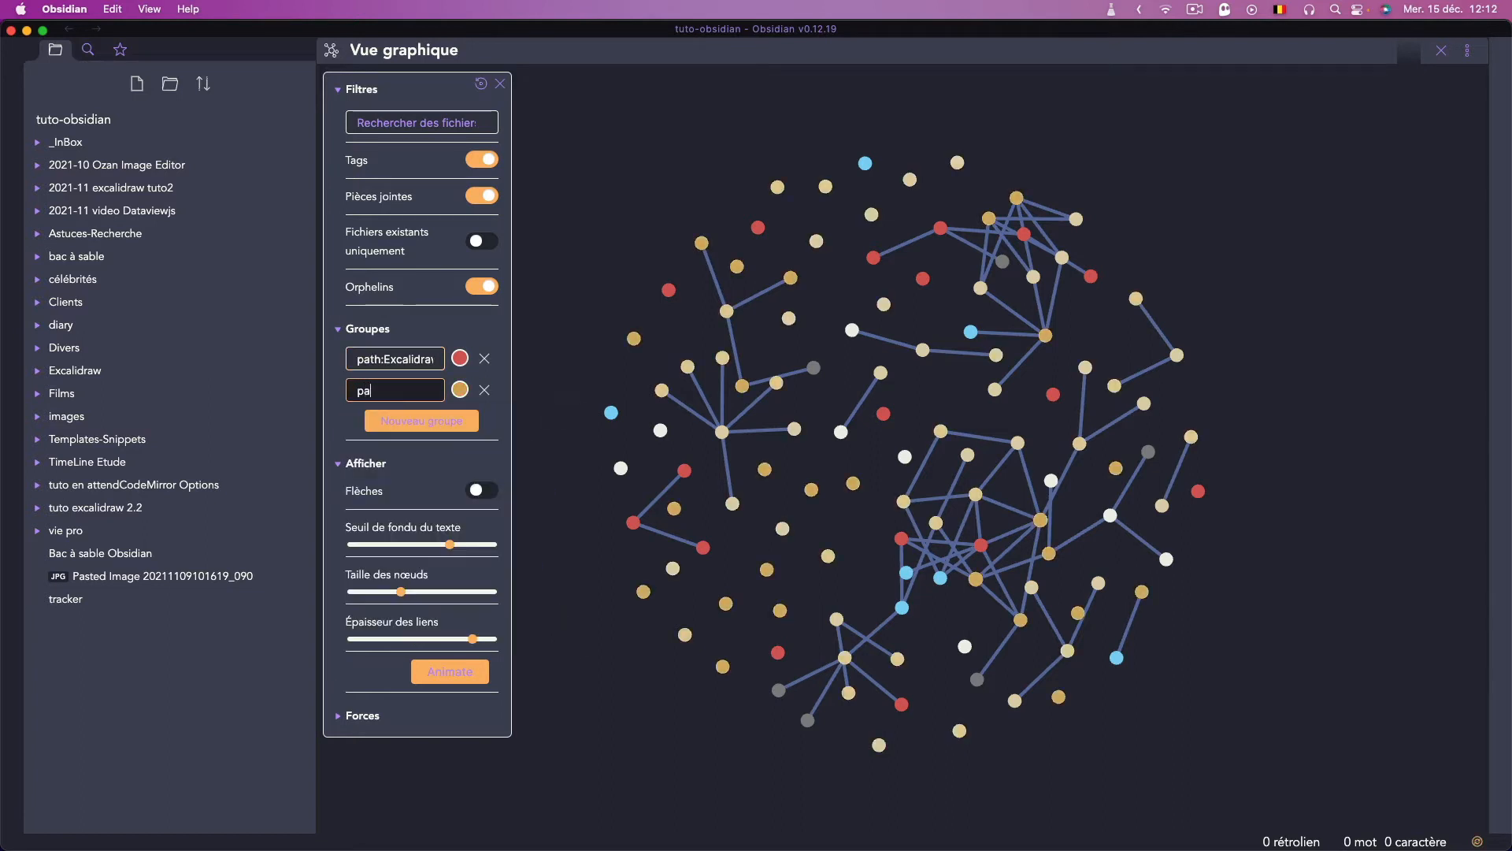
text(th:)
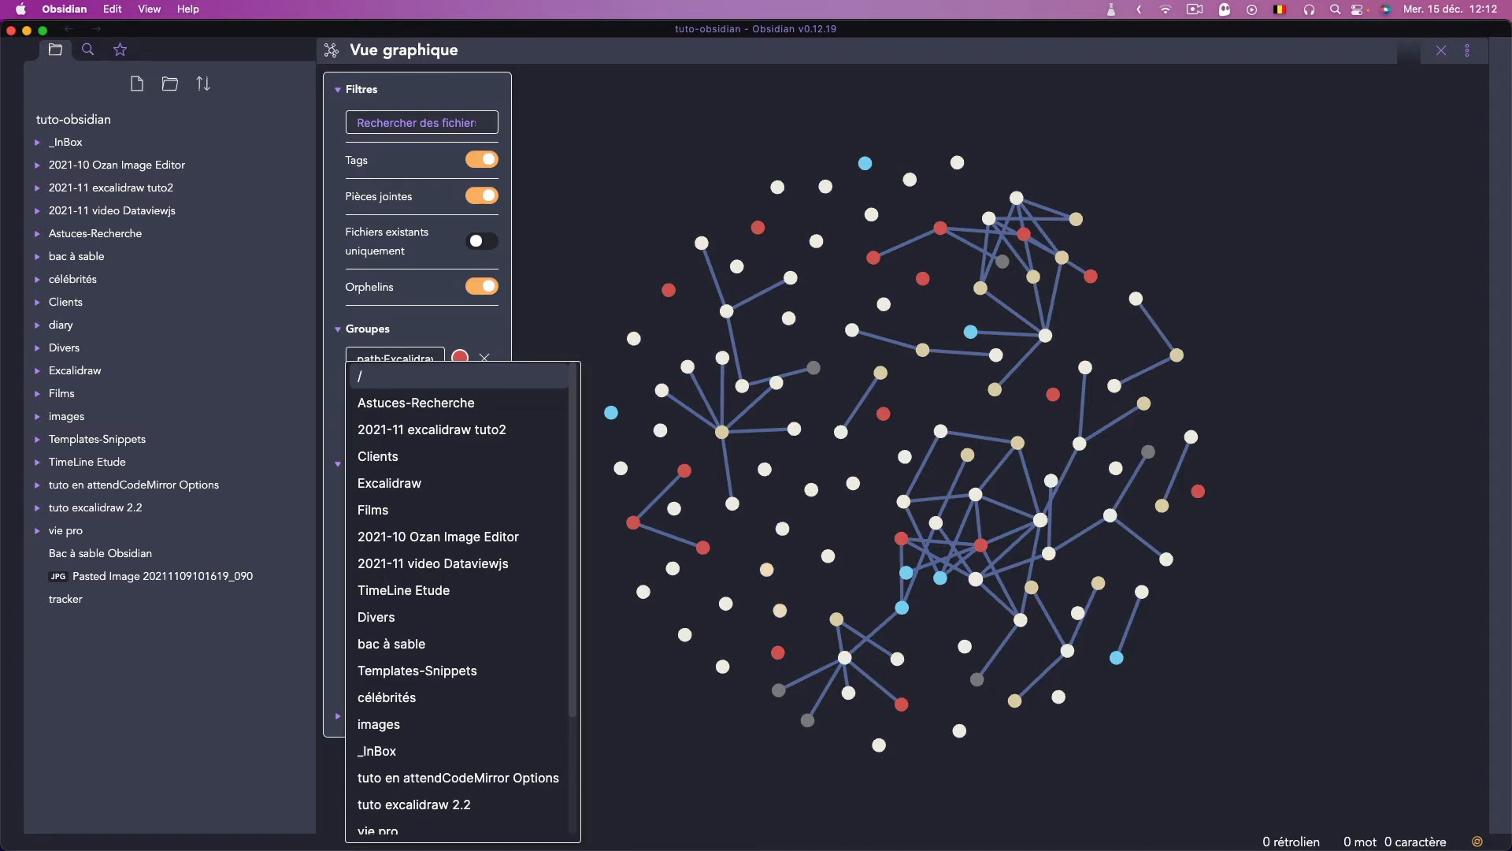
text(Dataview)
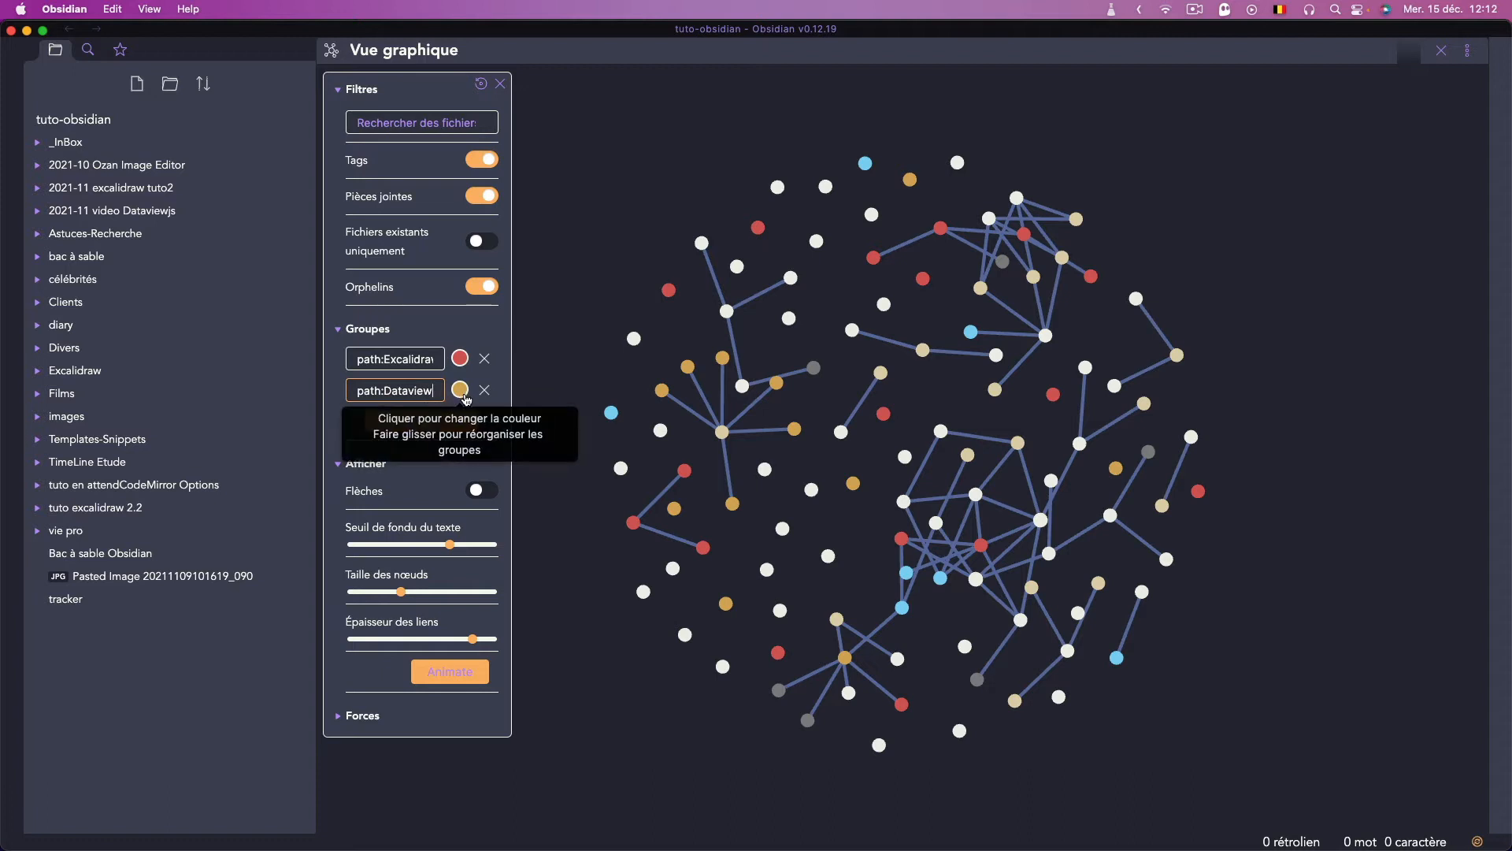
Change the path:Dataview group's color to blue, RGB 77, 58, 228
click(466, 394)
click(552, 528)
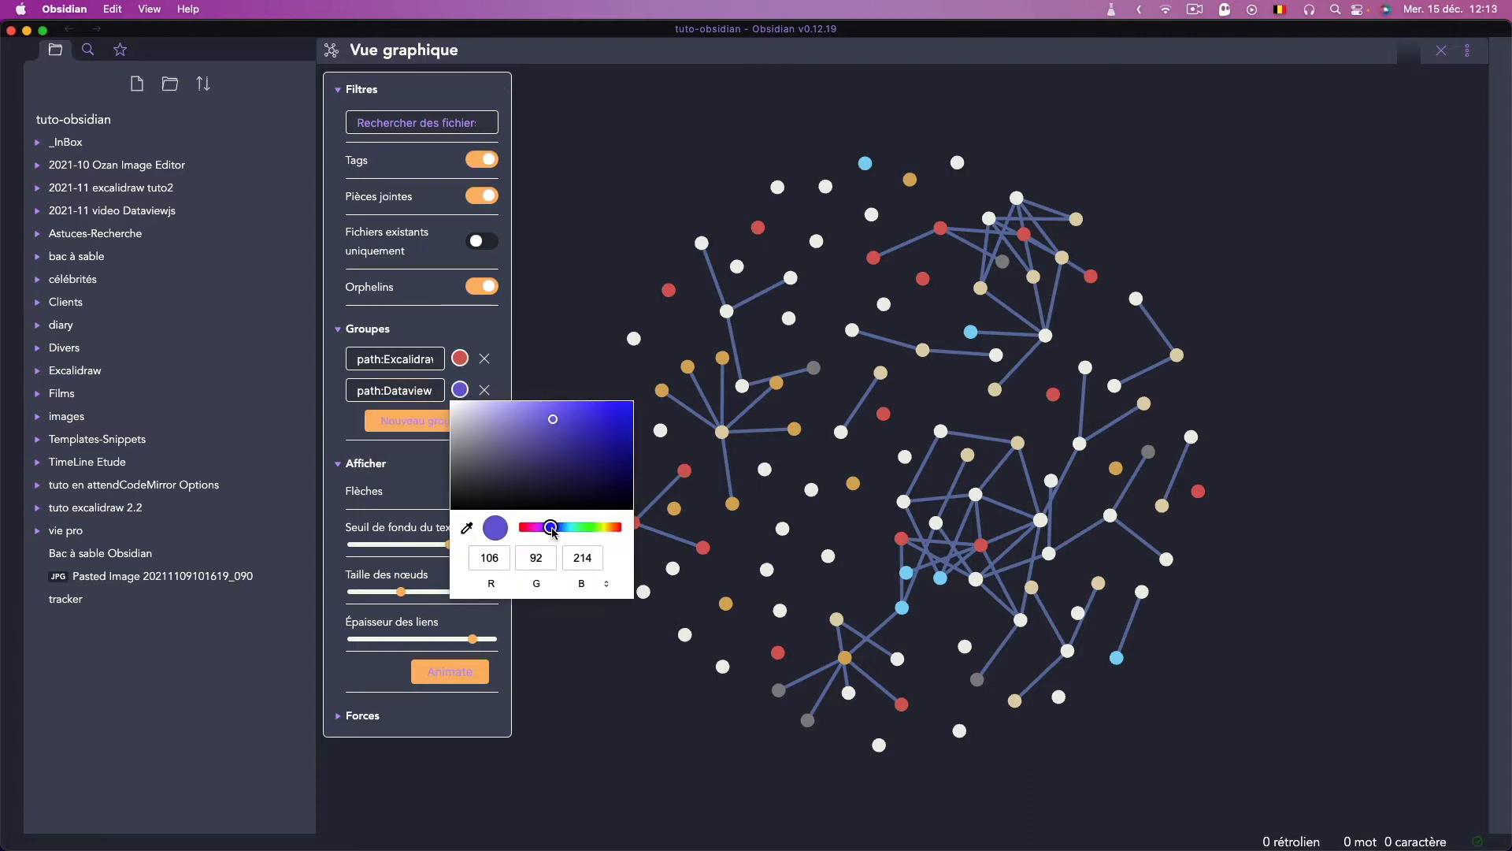
click(583, 413)
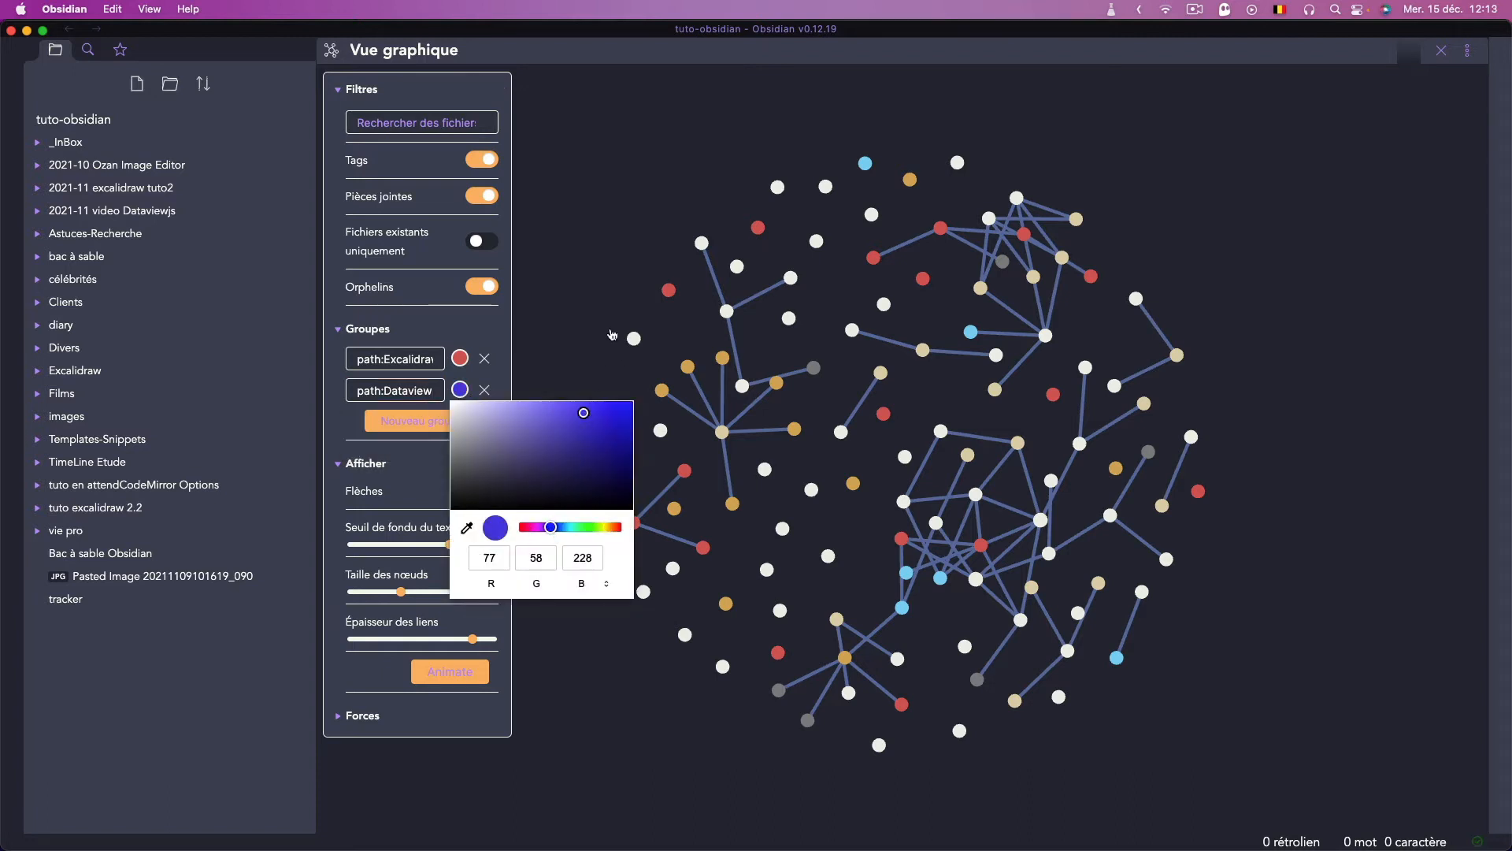
click(613, 334)
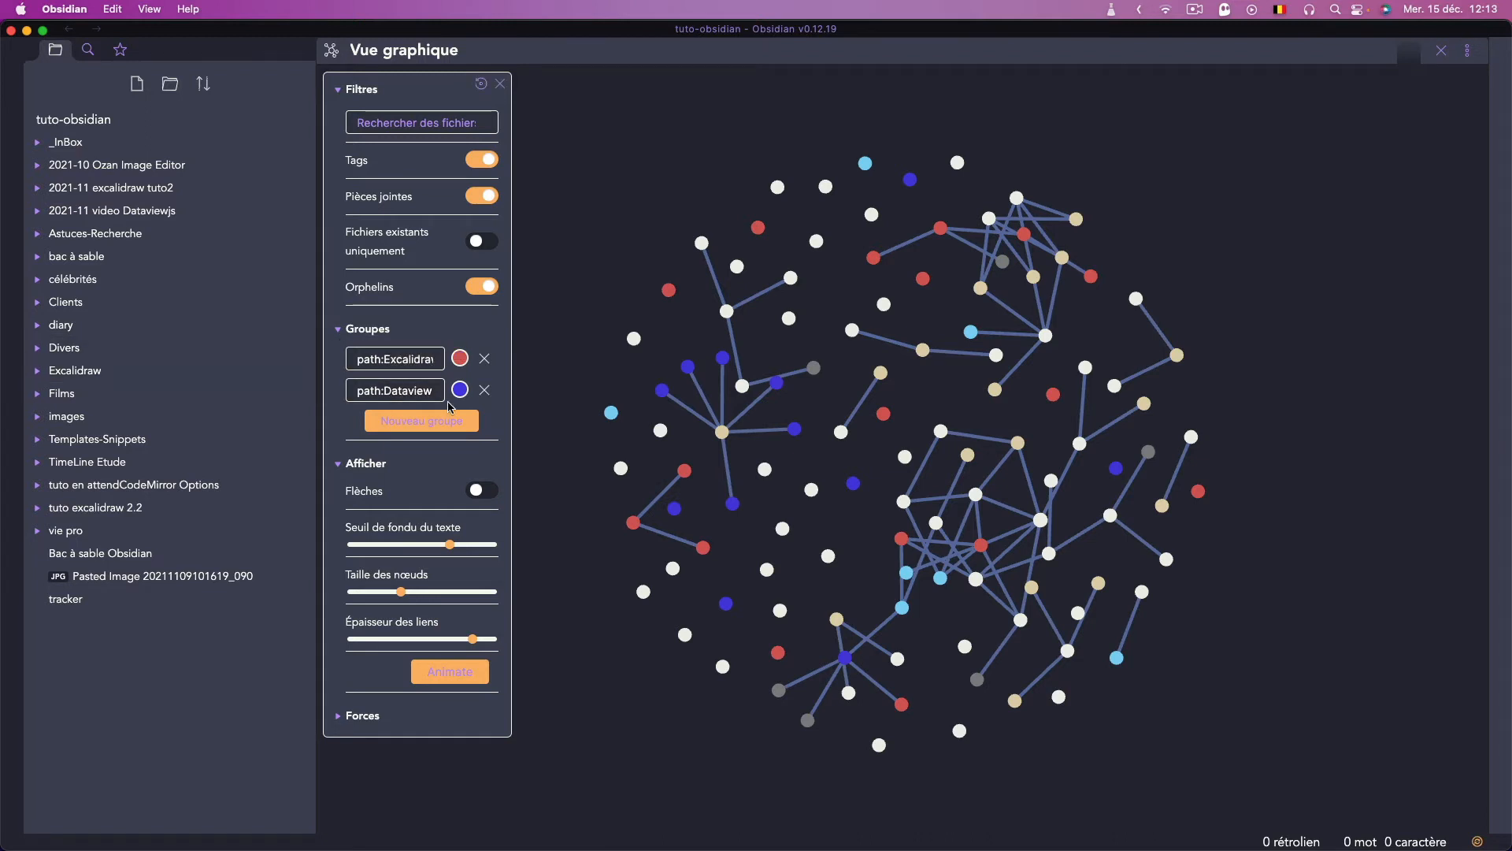
Add a third graph color group, in green, with the query path:divers
click(409, 420)
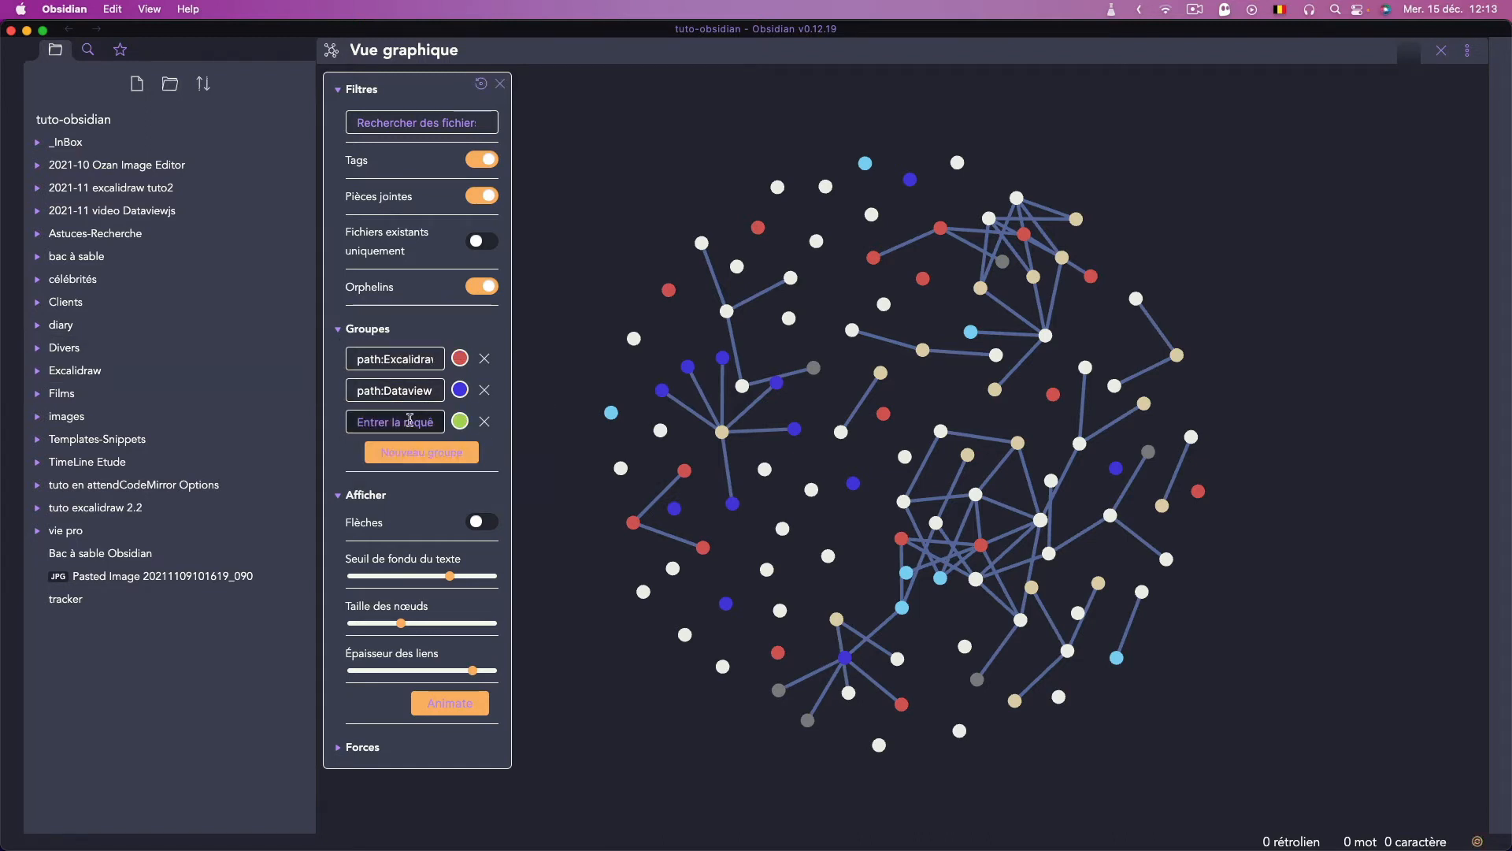
click(410, 420)
text(path)
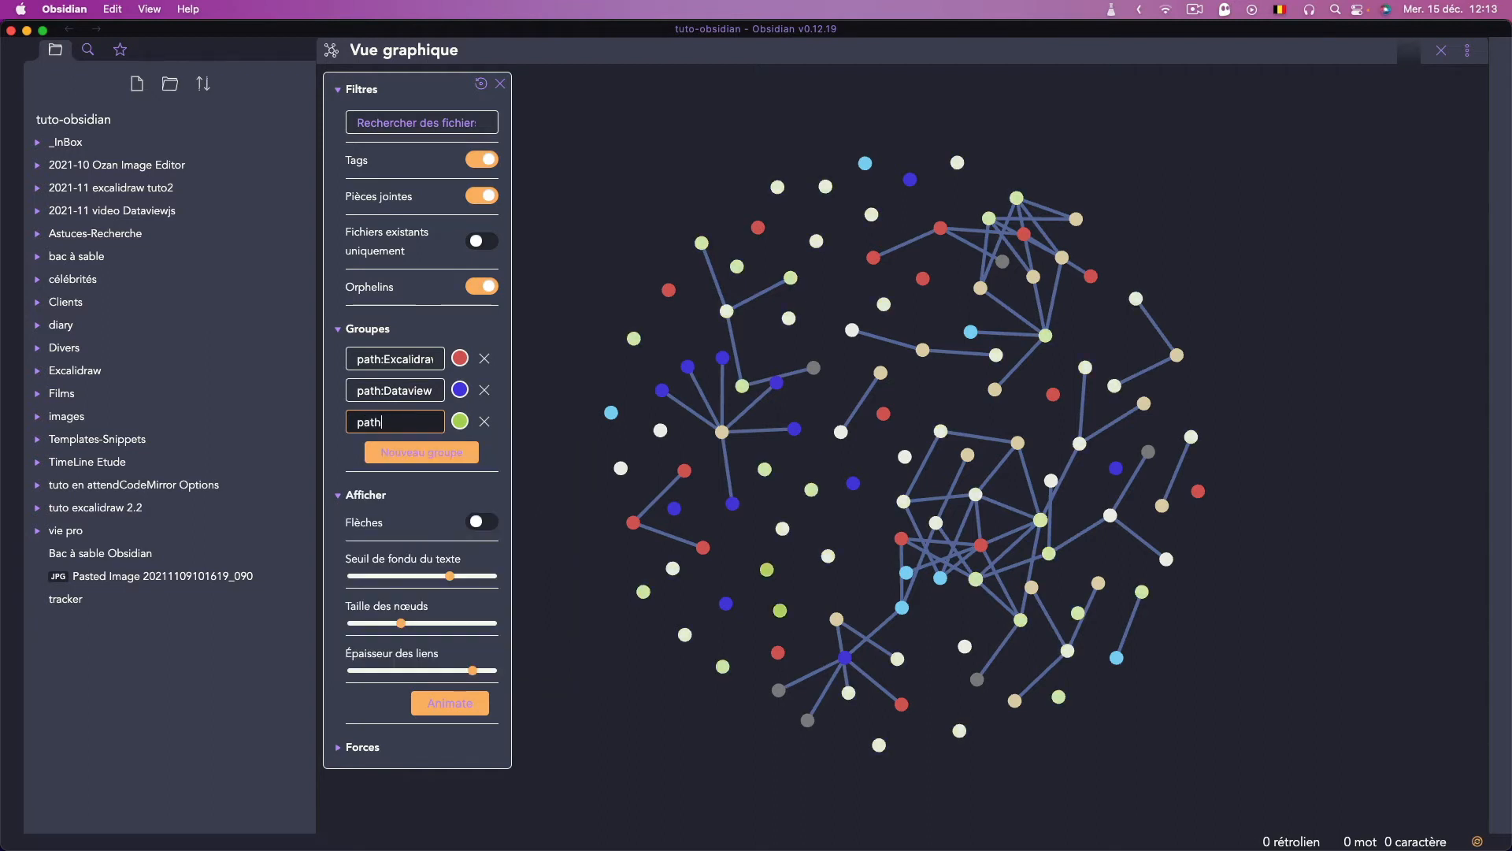
text(:divers)
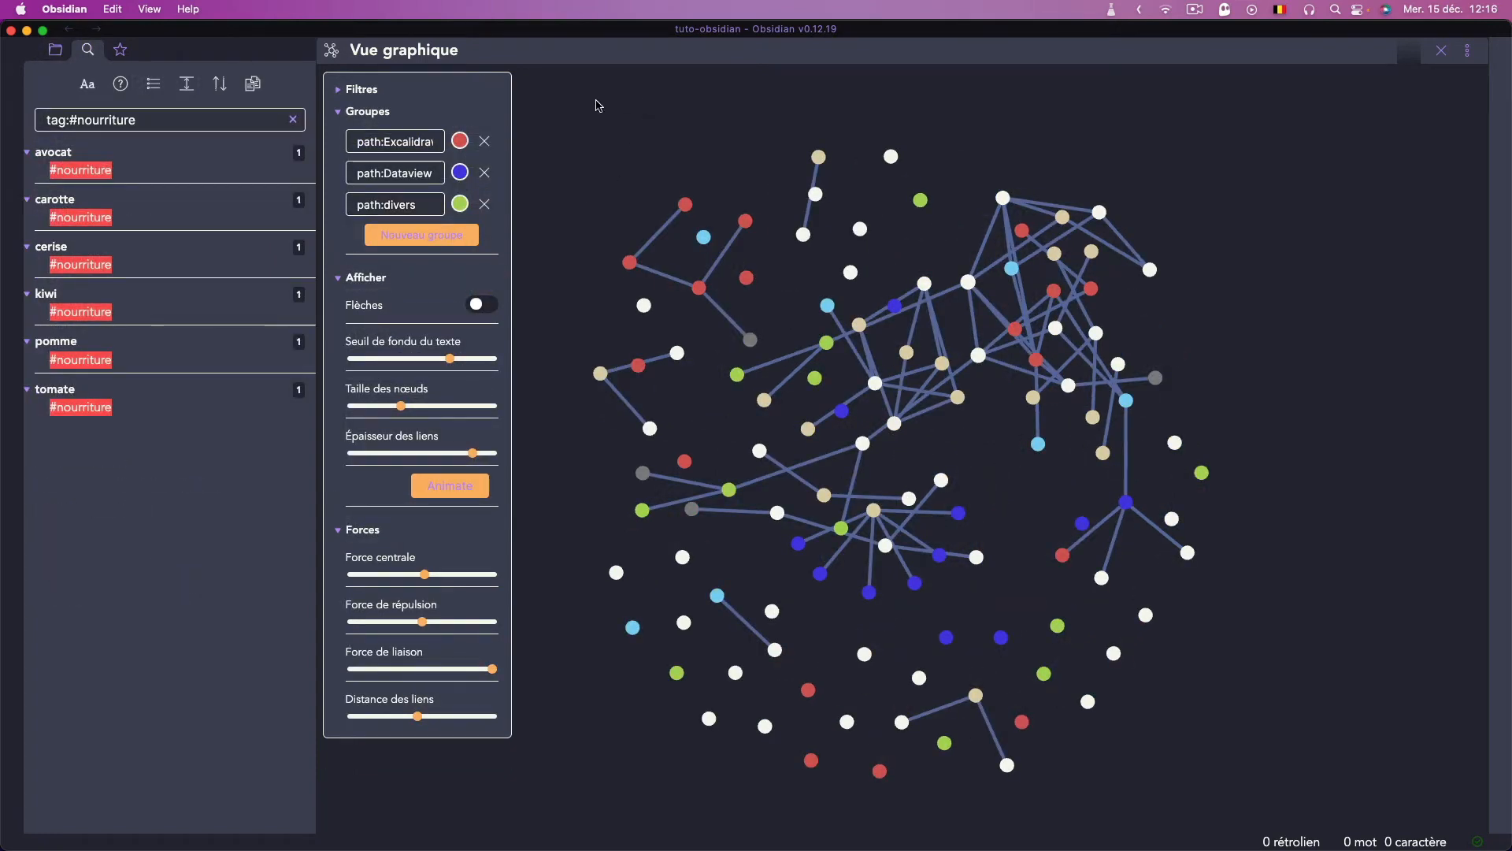
Expand the graph filters and filter the displayed files with path:Dataview
click(347, 89)
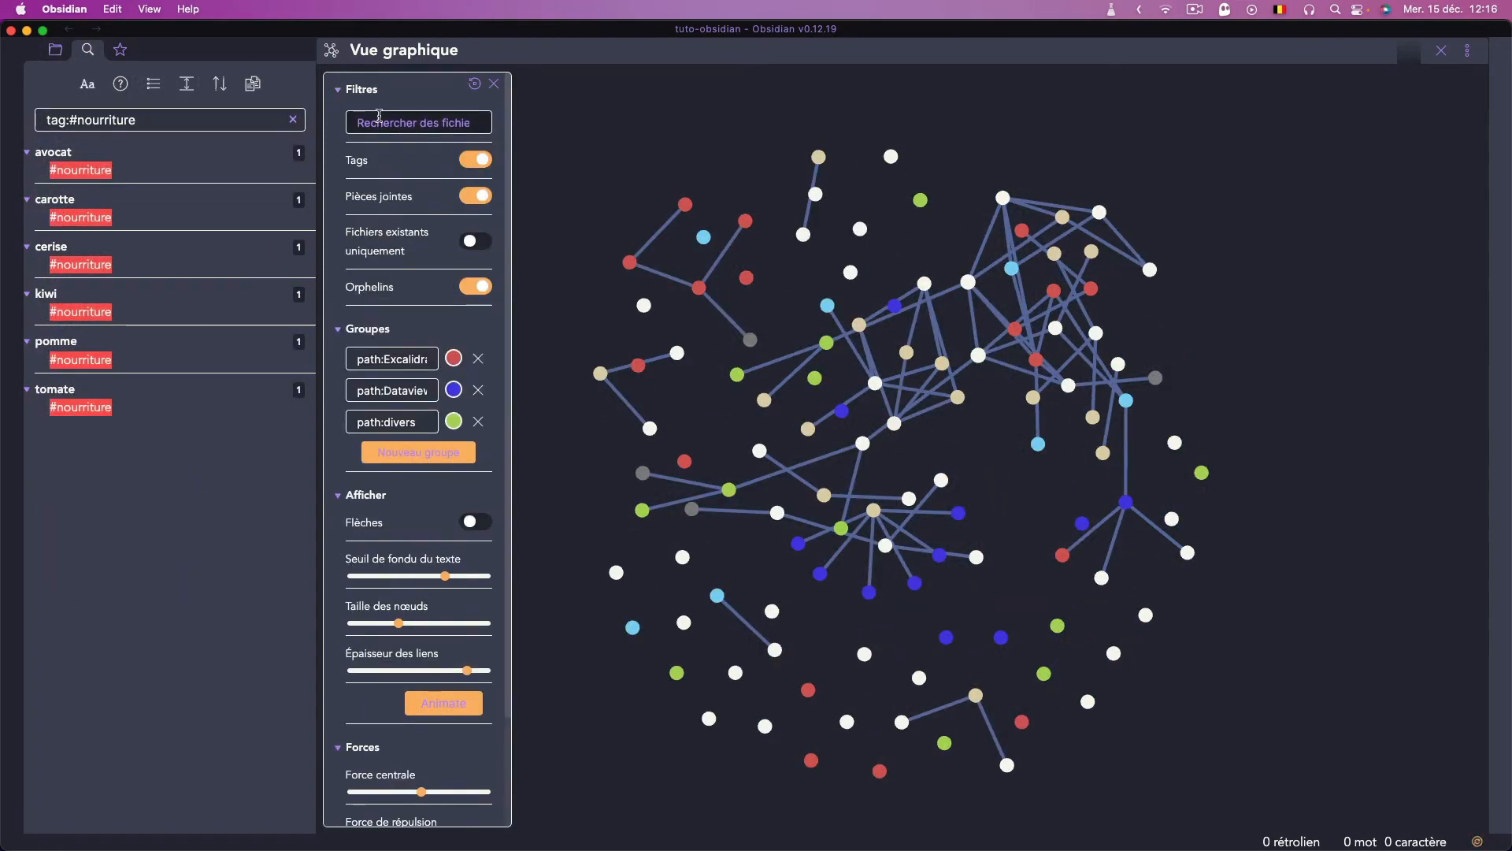
click(378, 118)
text(pa)
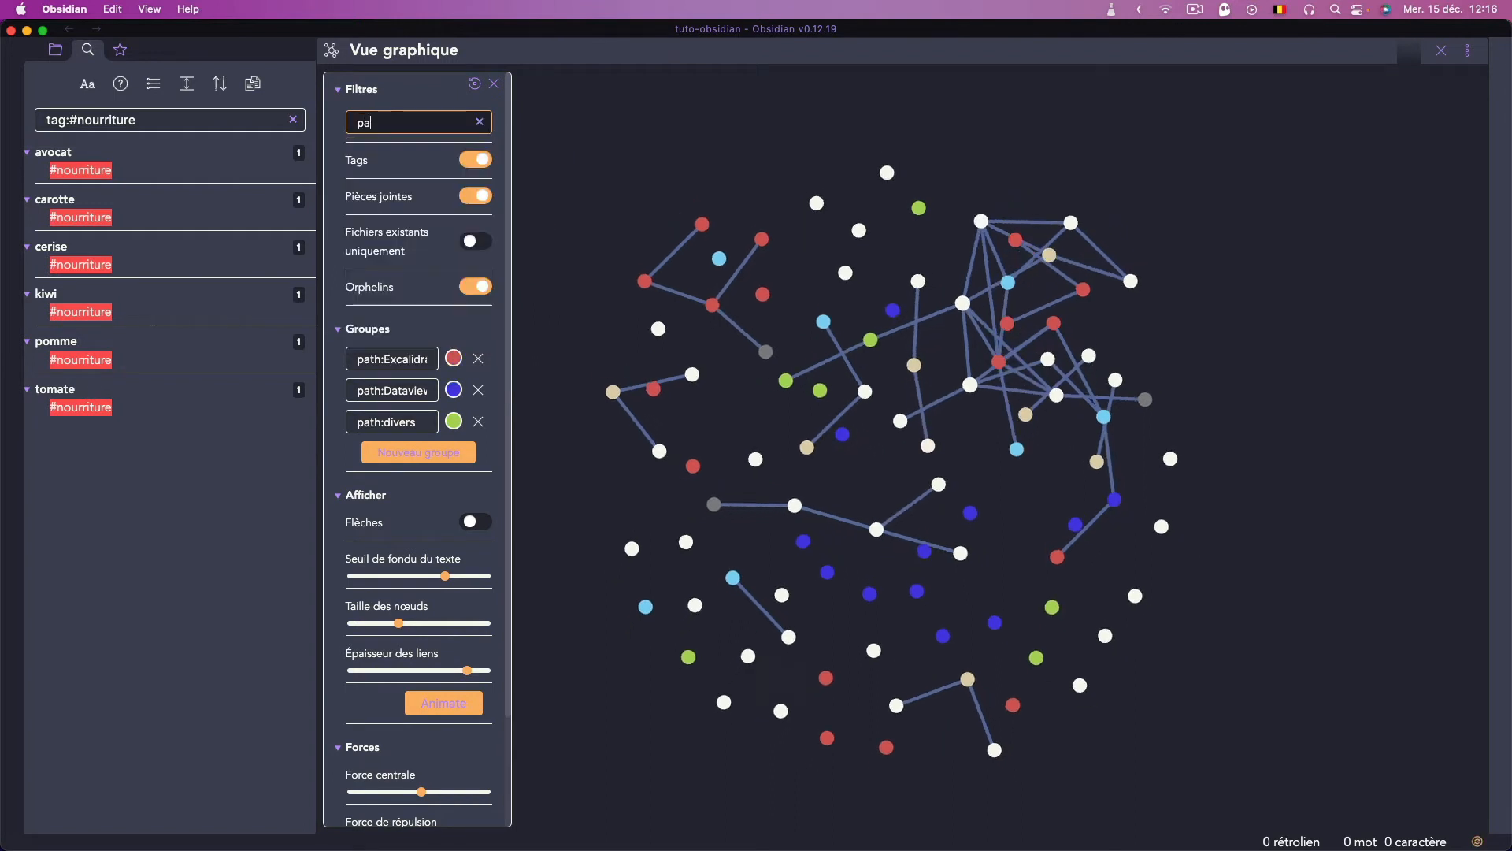
text(th:)
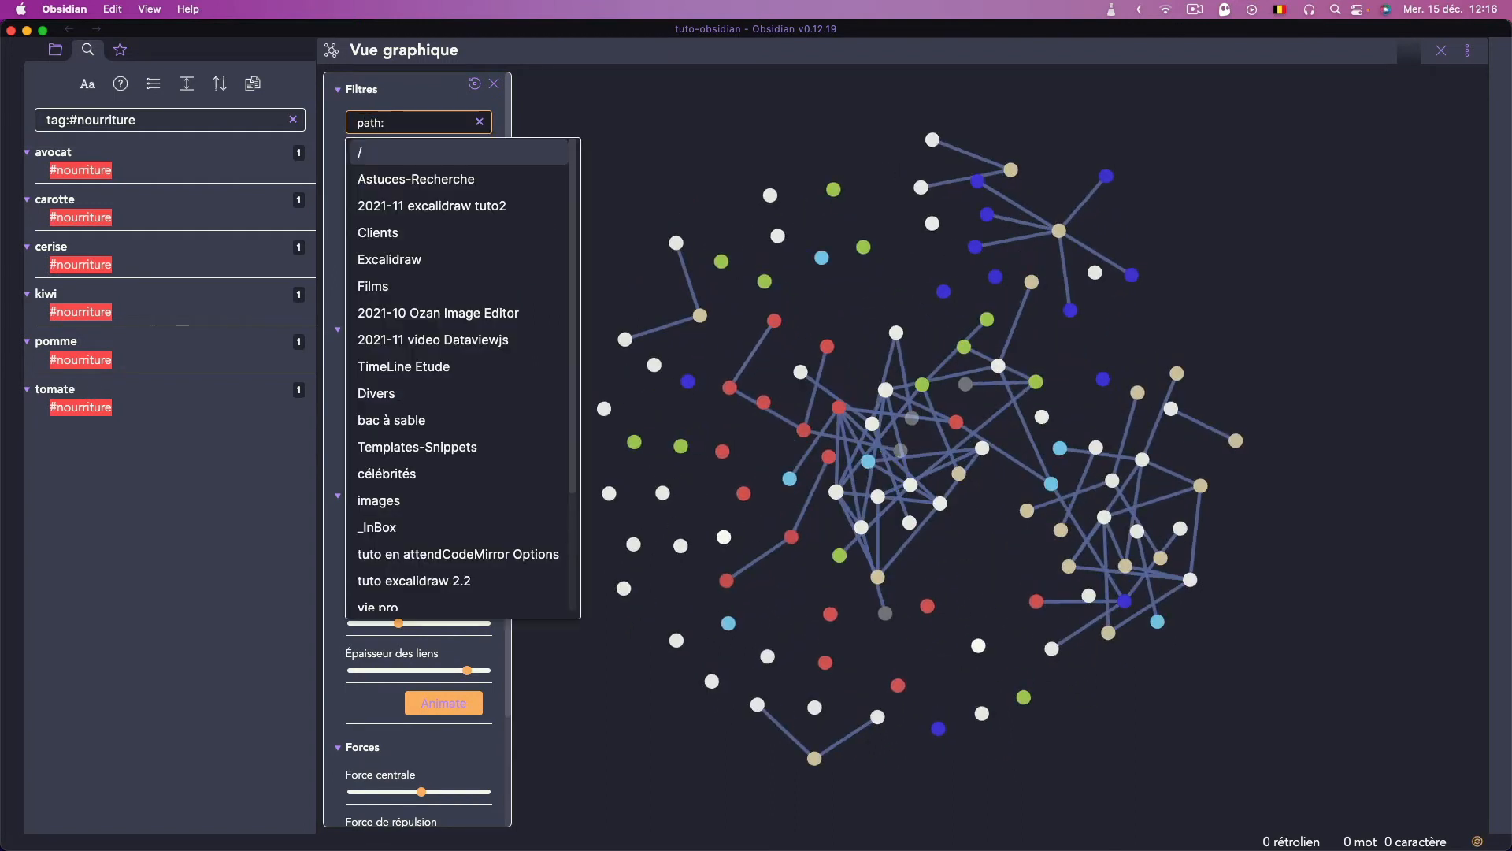
text(Dataview)
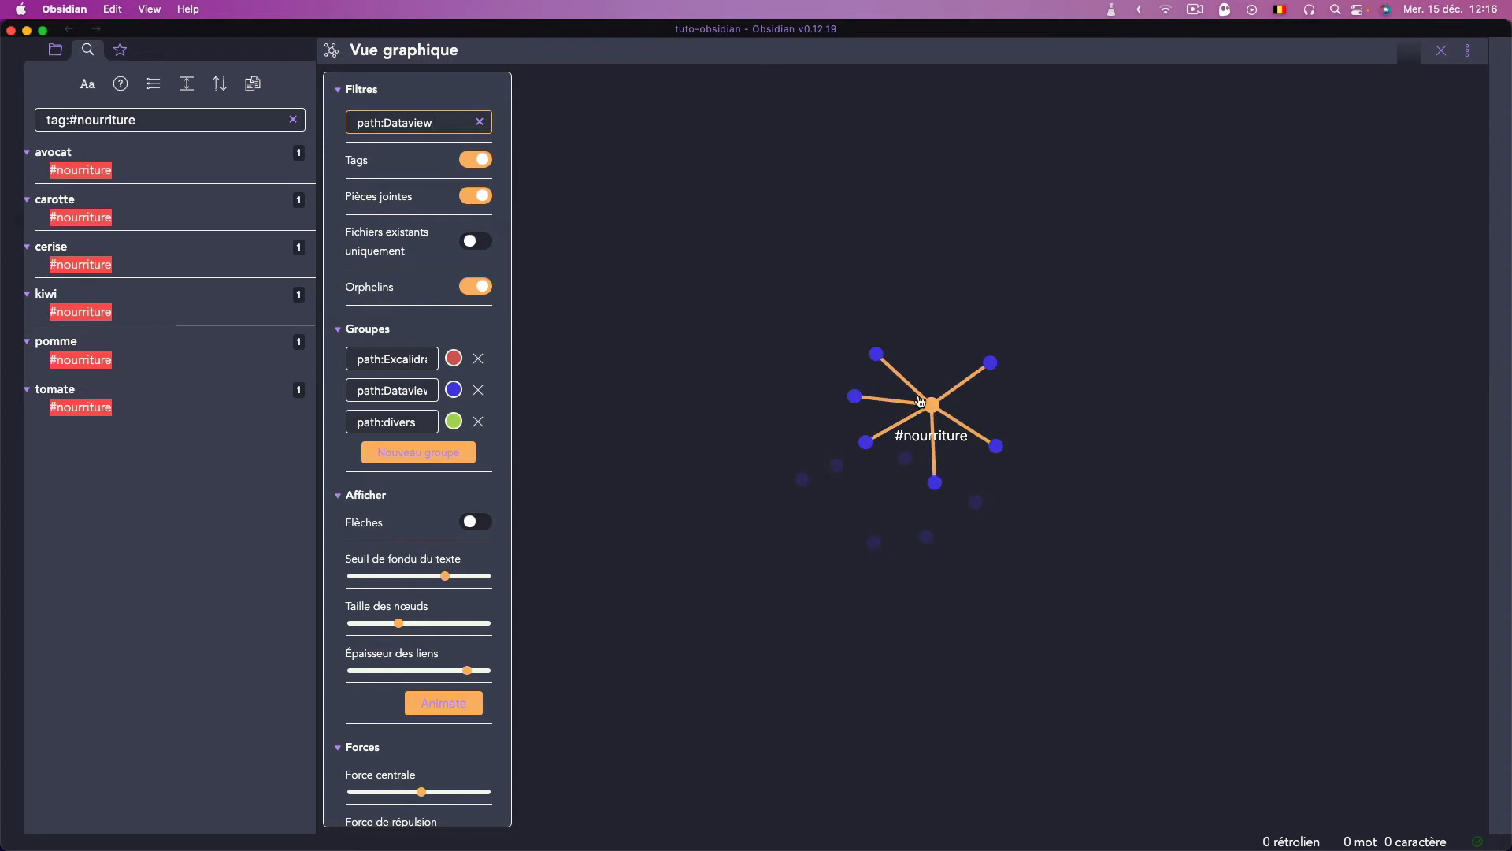
Hide tags in the graph and replace the file filter with path:Excalidraw
click(472, 162)
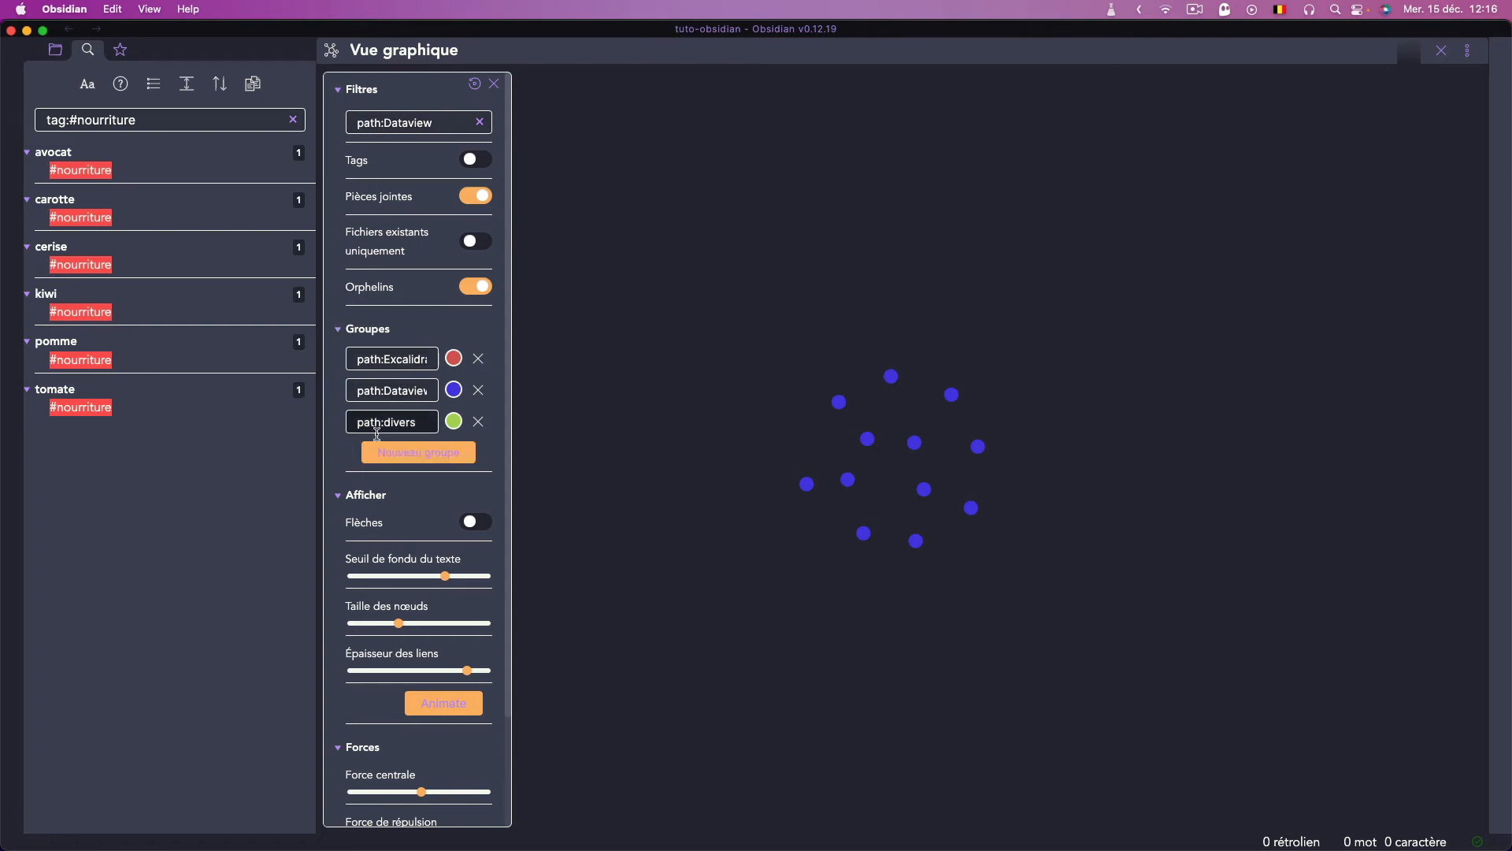
click(390, 123)
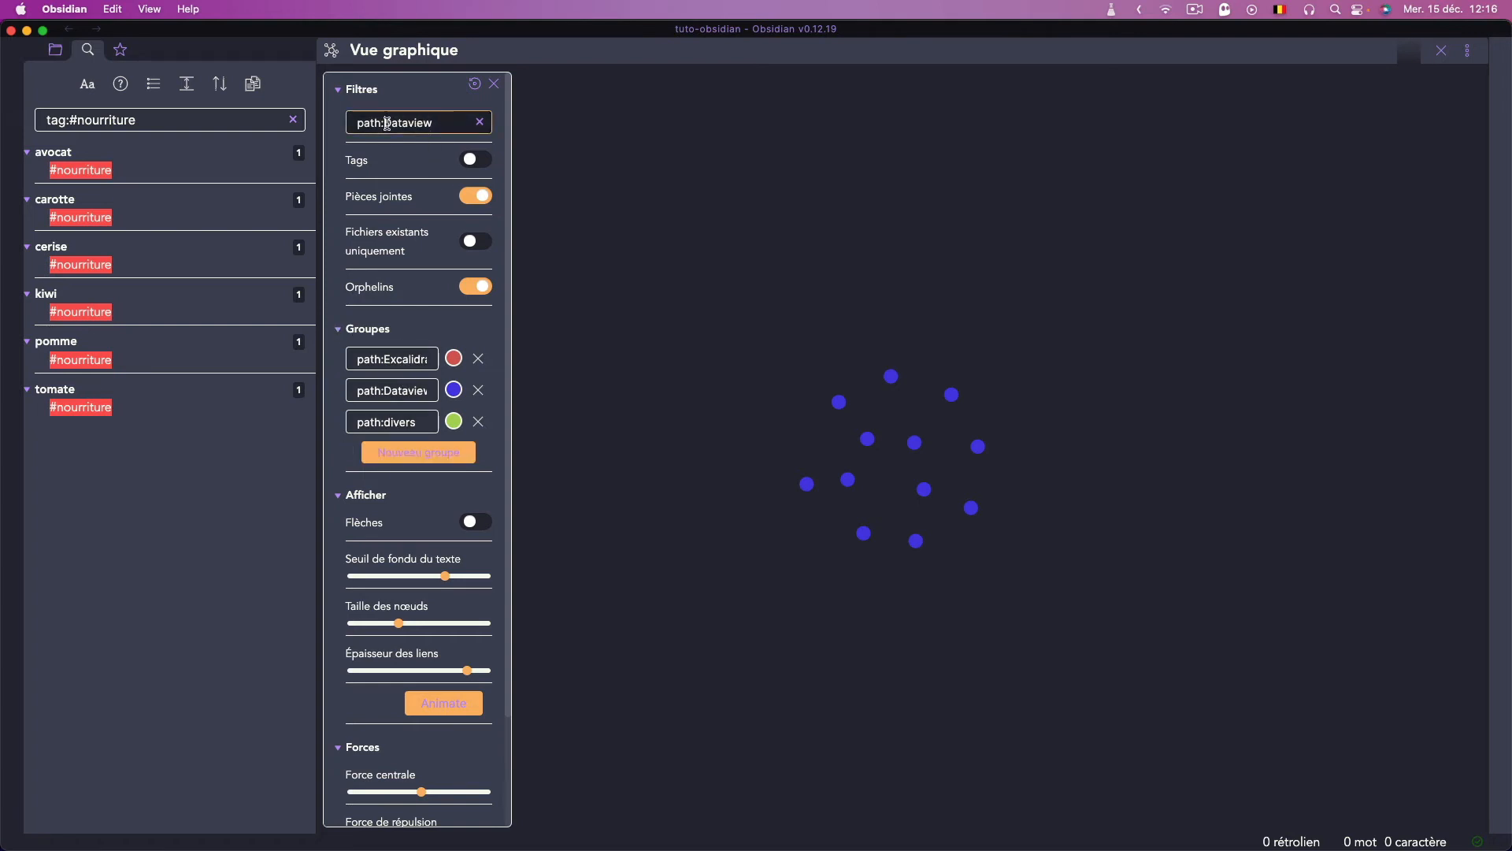
drag(384, 123, 438, 120)
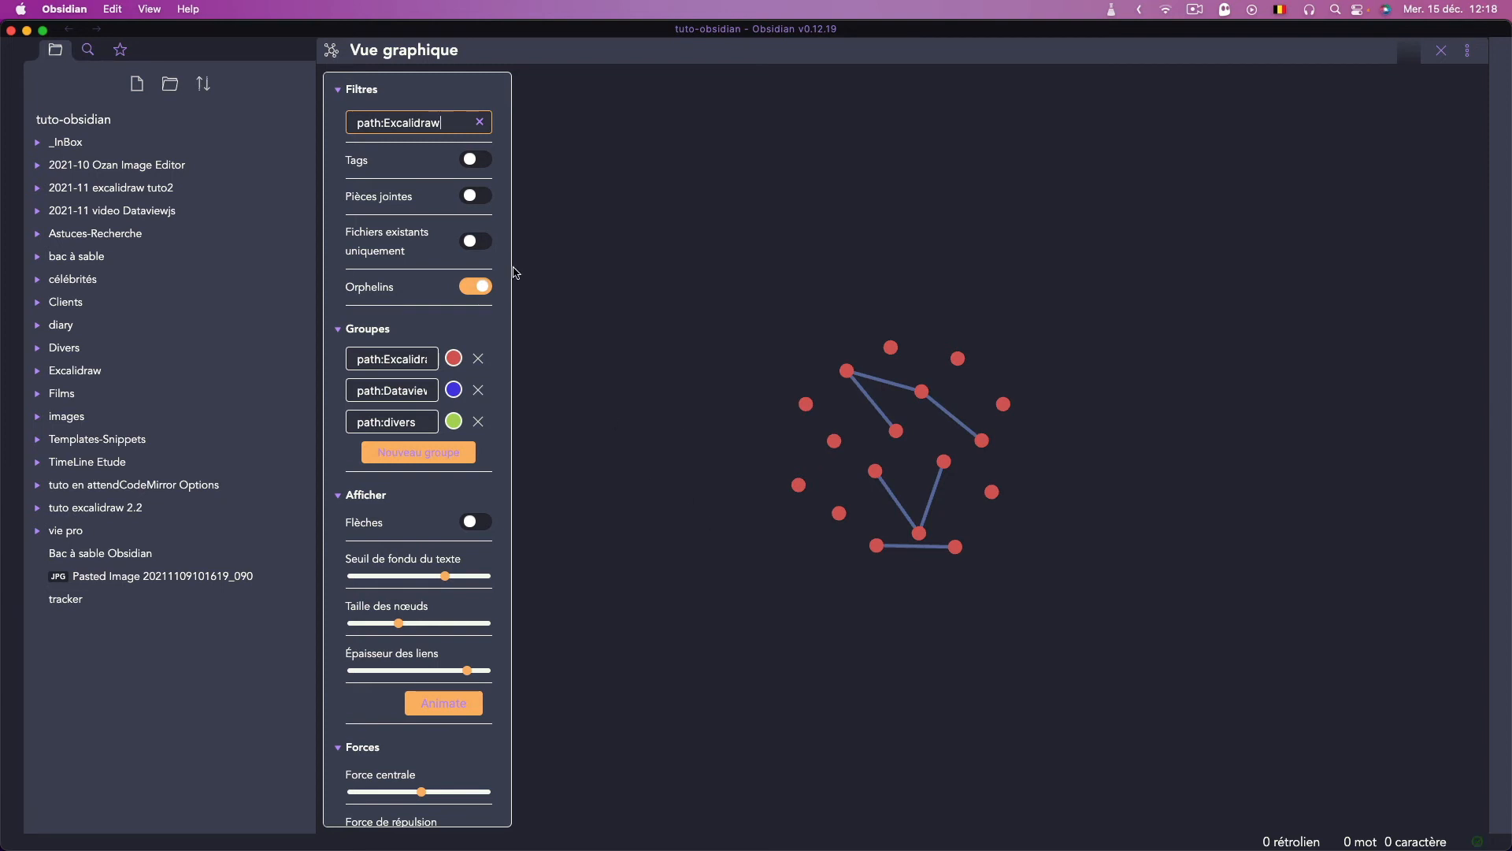
Turn on the display of tags and attachments in the graph and hide orphan files
click(486, 161)
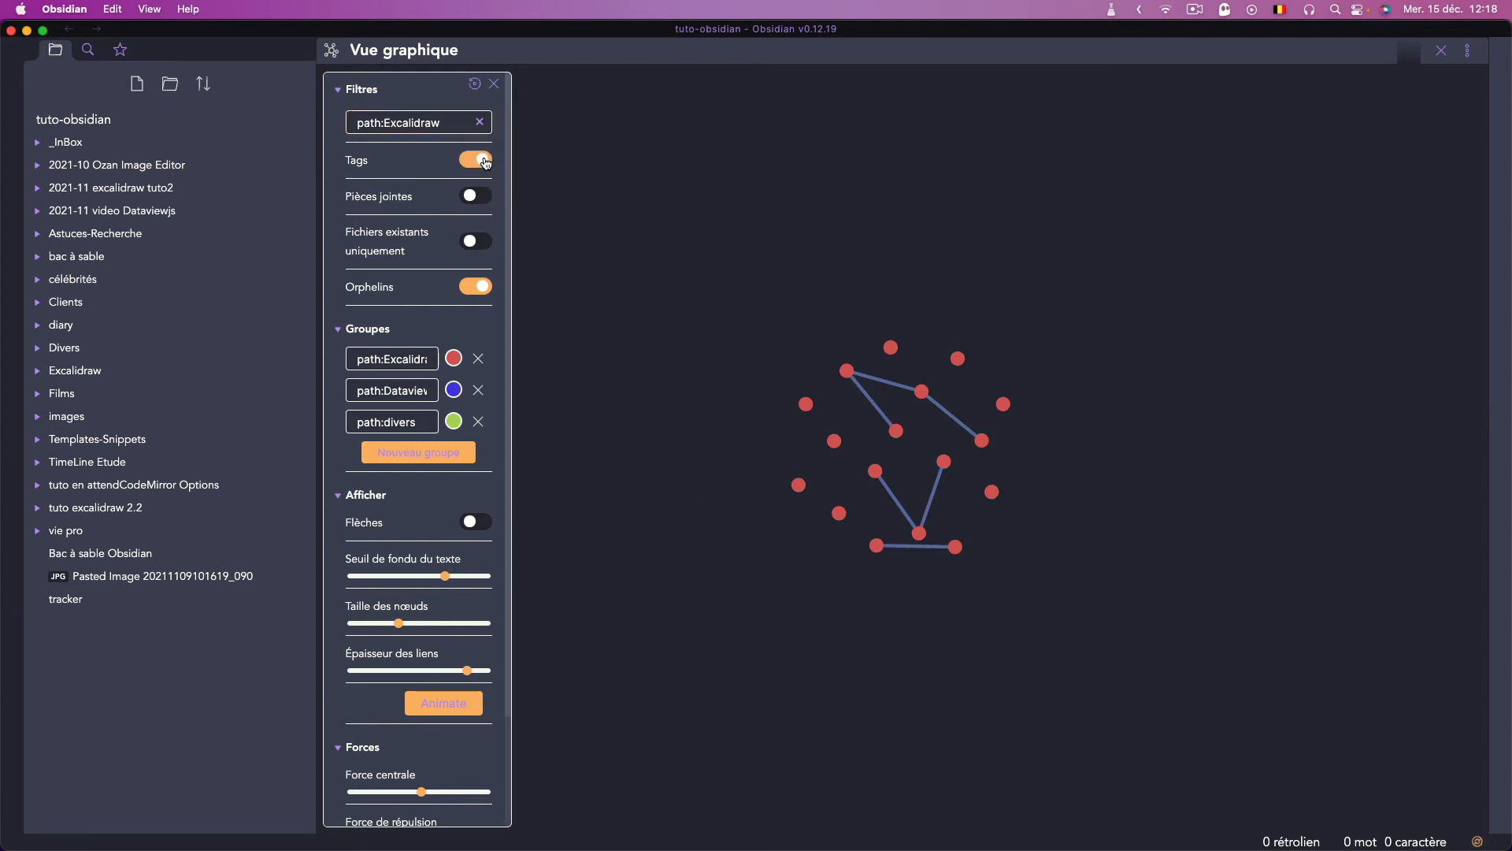
click(483, 197)
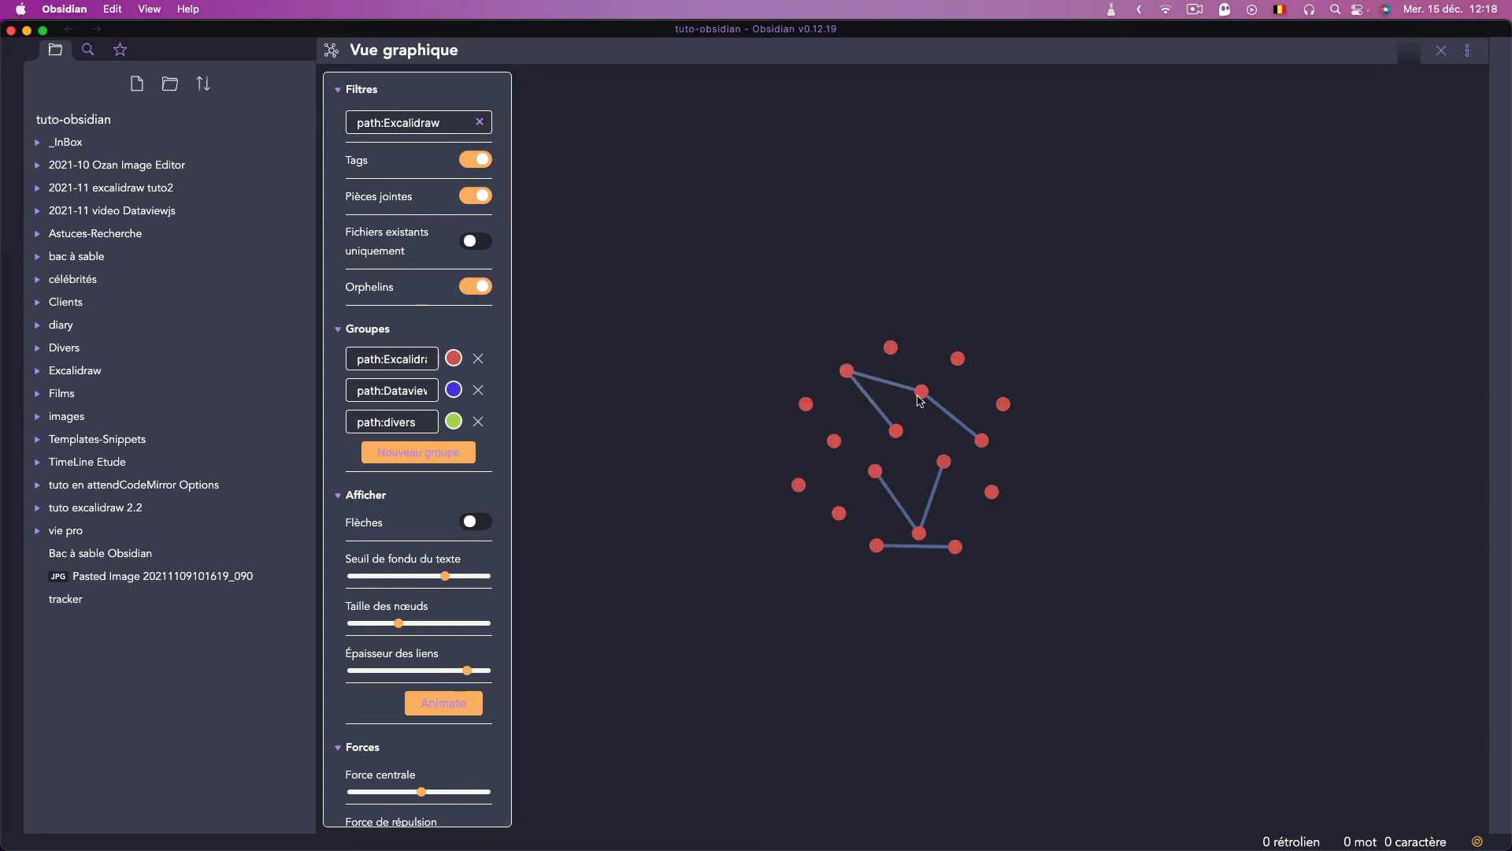
click(472, 288)
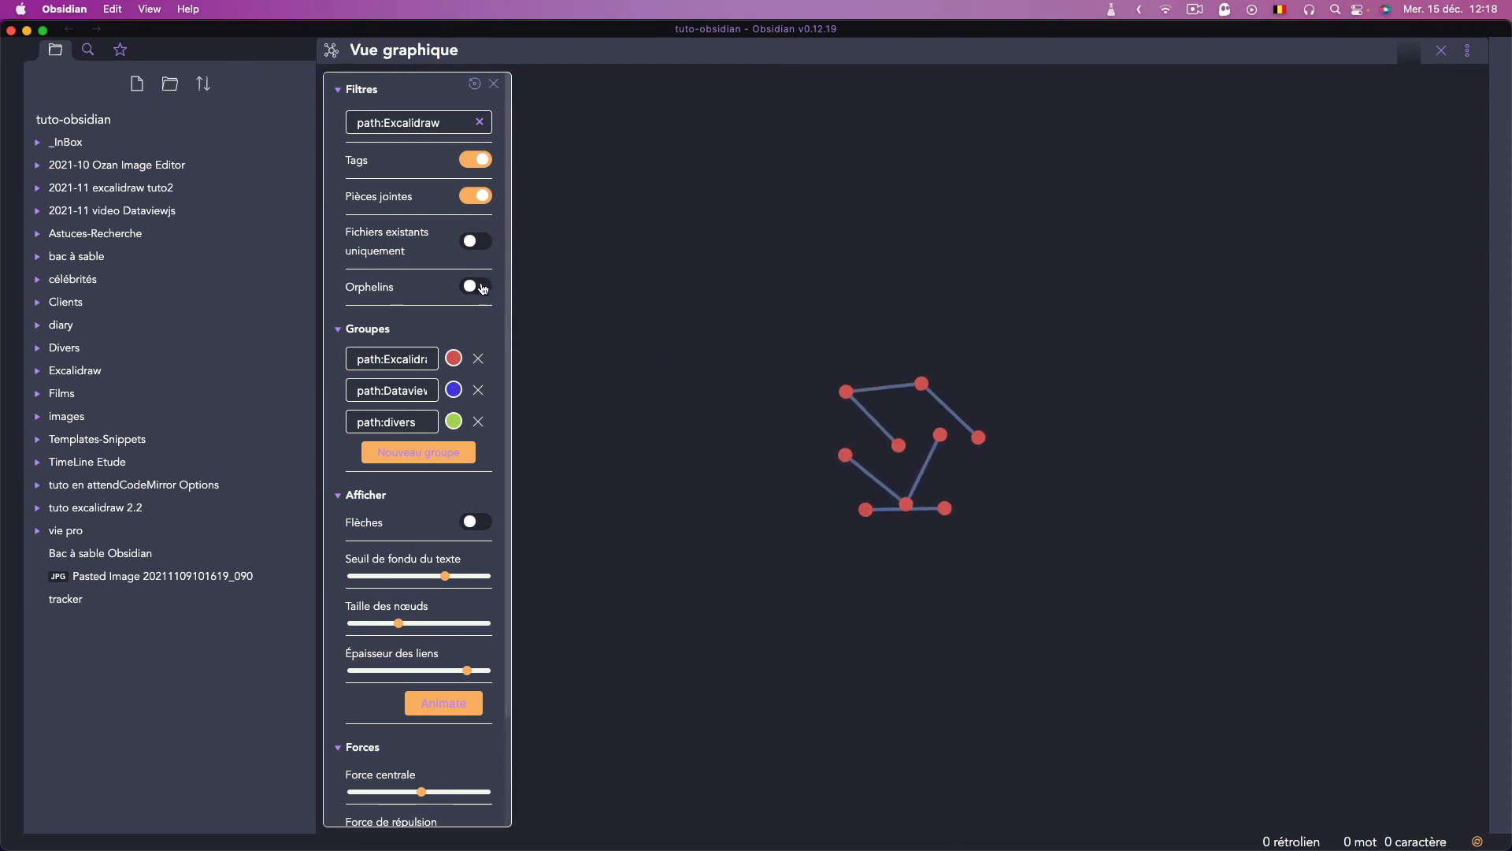
Toggle the existing-files-only filter on and off, and clear the path:Excalidraw filter from the graph
click(482, 244)
click(471, 246)
click(474, 246)
click(474, 246)
click(480, 124)
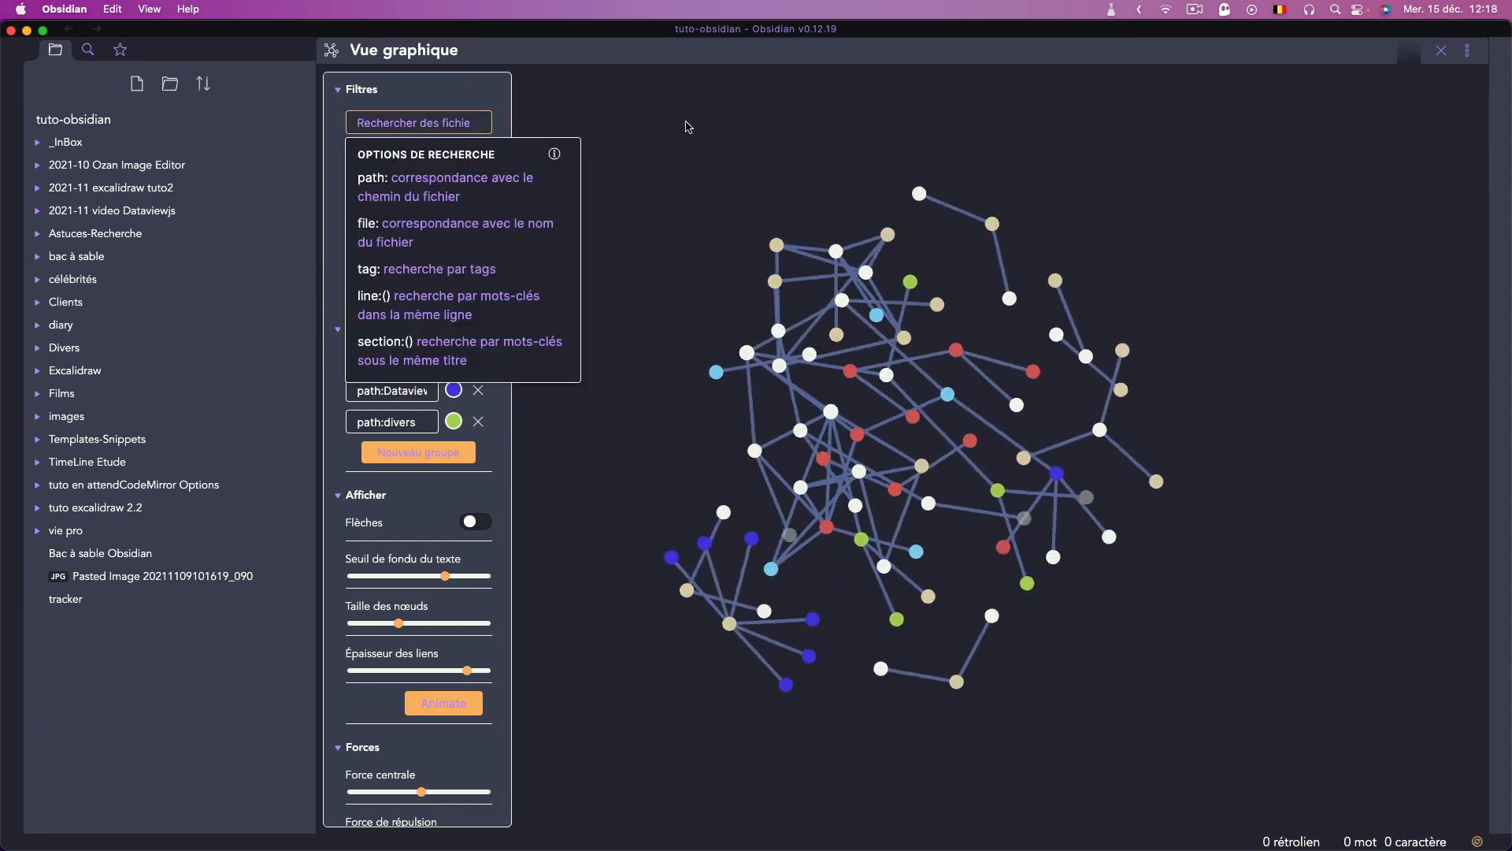